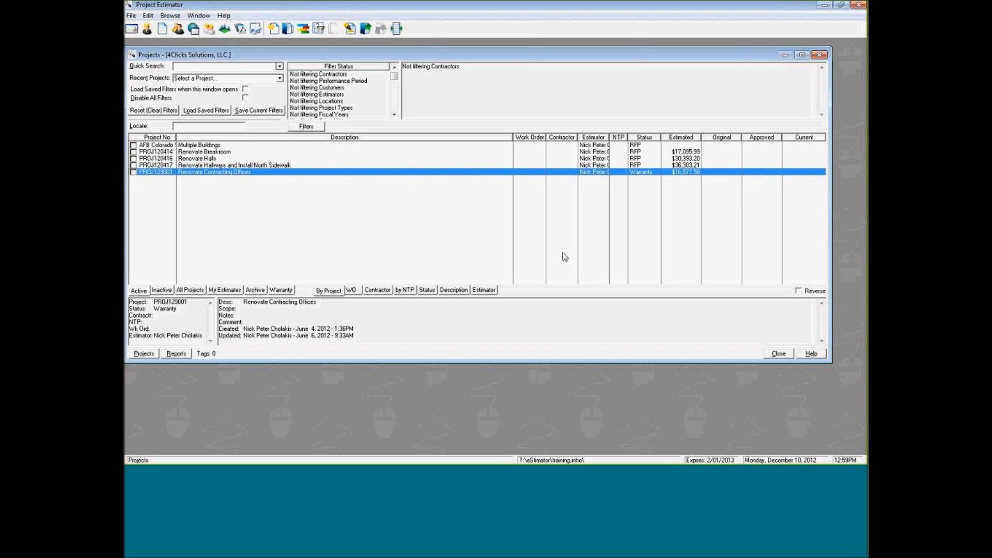
Step: View the contacts list and the contractors list, closing each one again
left_click(130, 29)
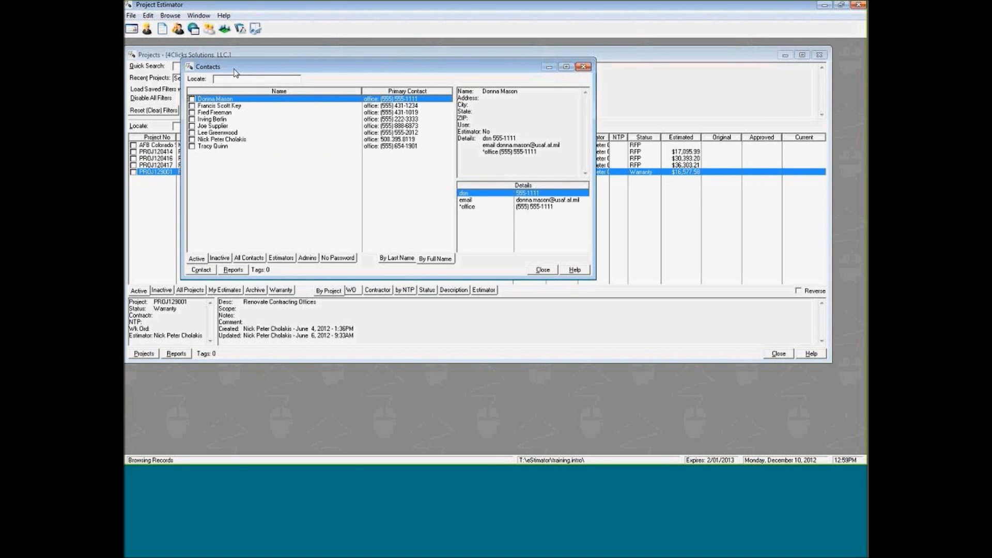
key("Escape")
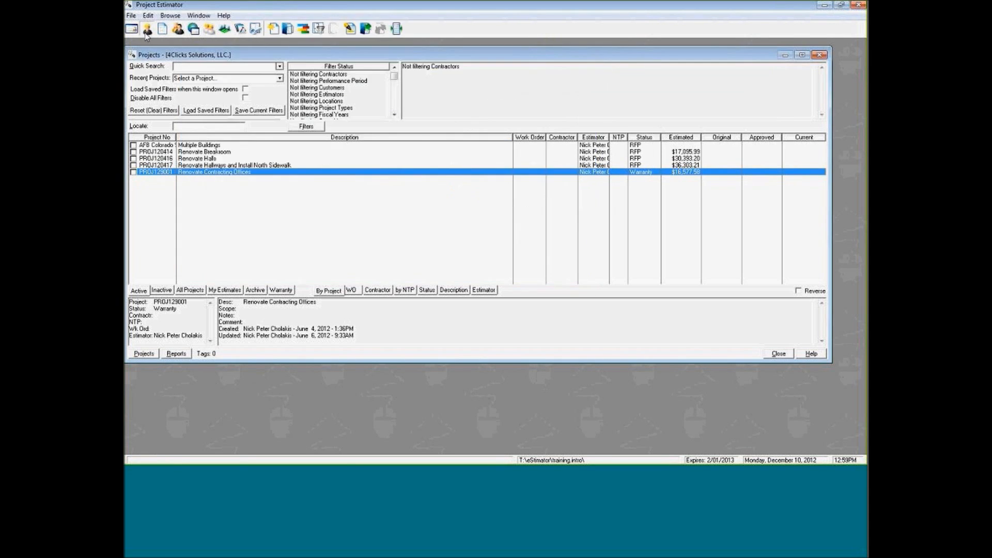
left_click(147, 29)
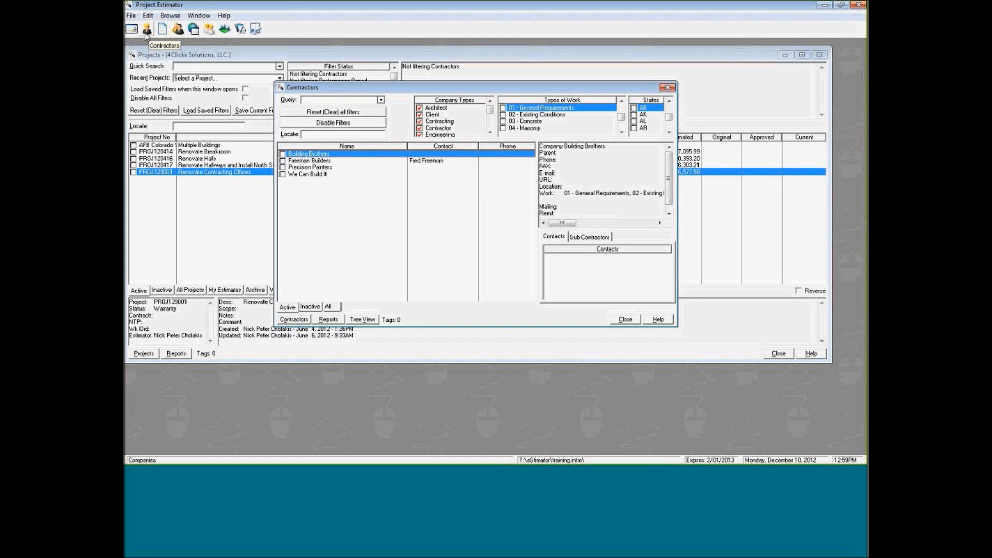
key("Escape")
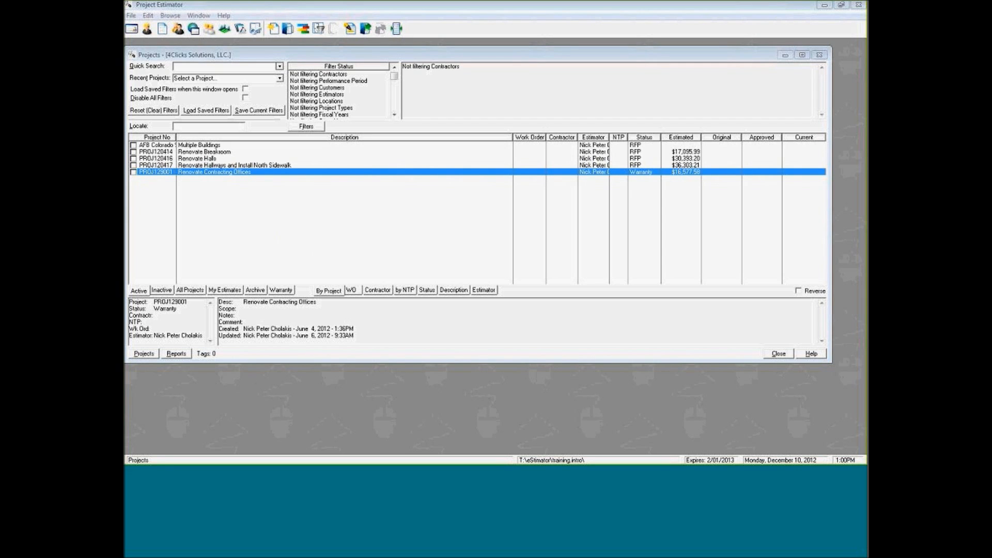
Step: Start a new project under the Freeman Builders 2010 JOC second-option performance period, using the JOC Standard Hours totalling schema
left_click(302, 217)
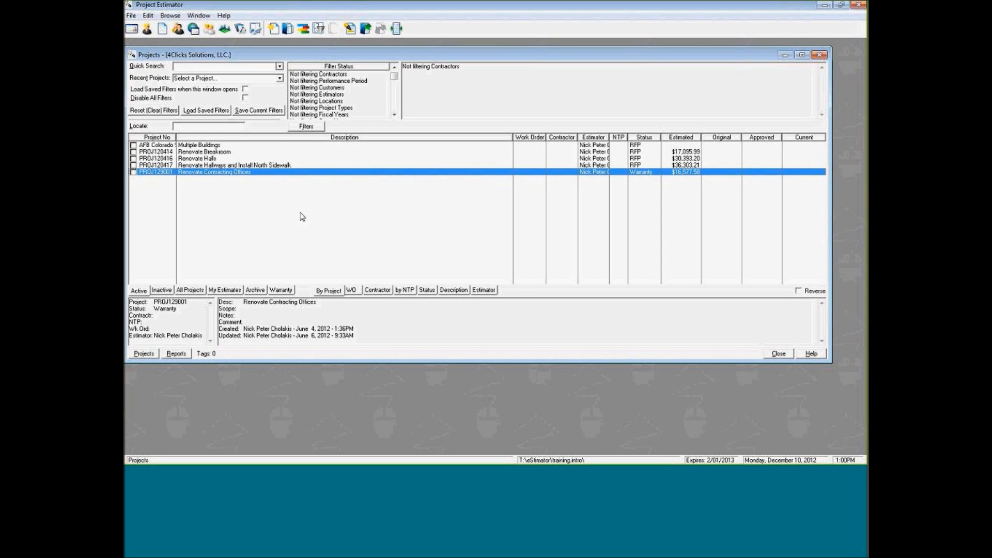
key("Insert")
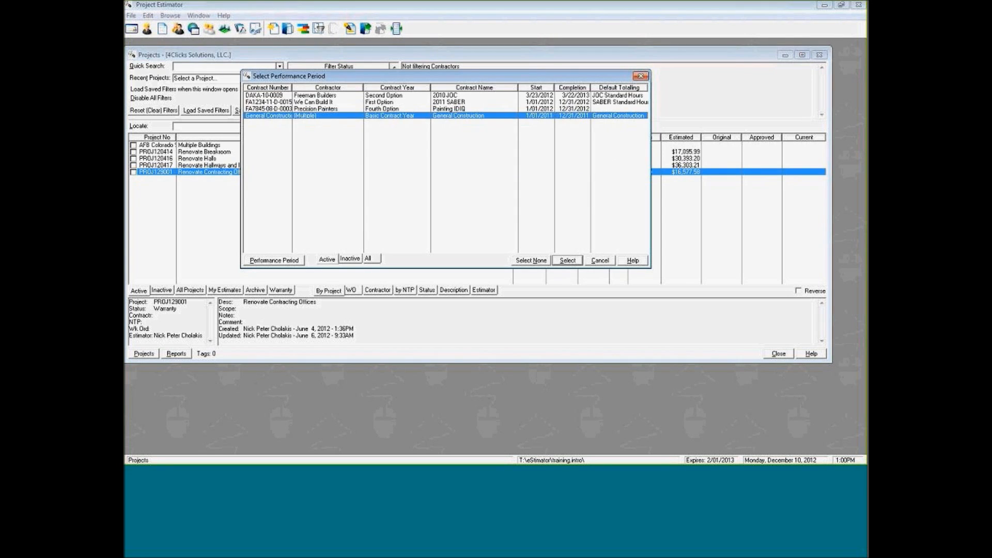
key("Up")
key("Up")
key("Up")
key("Return")
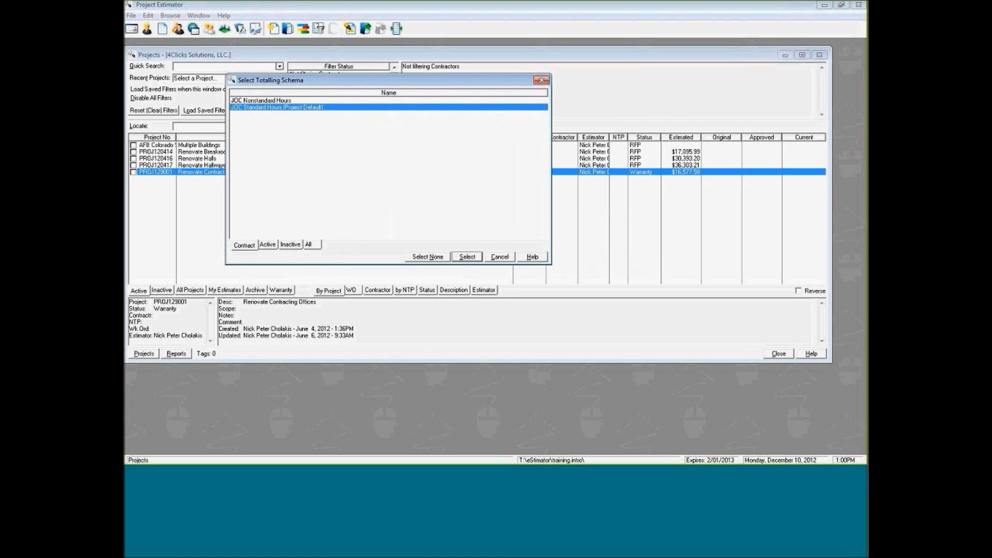
key("Return")
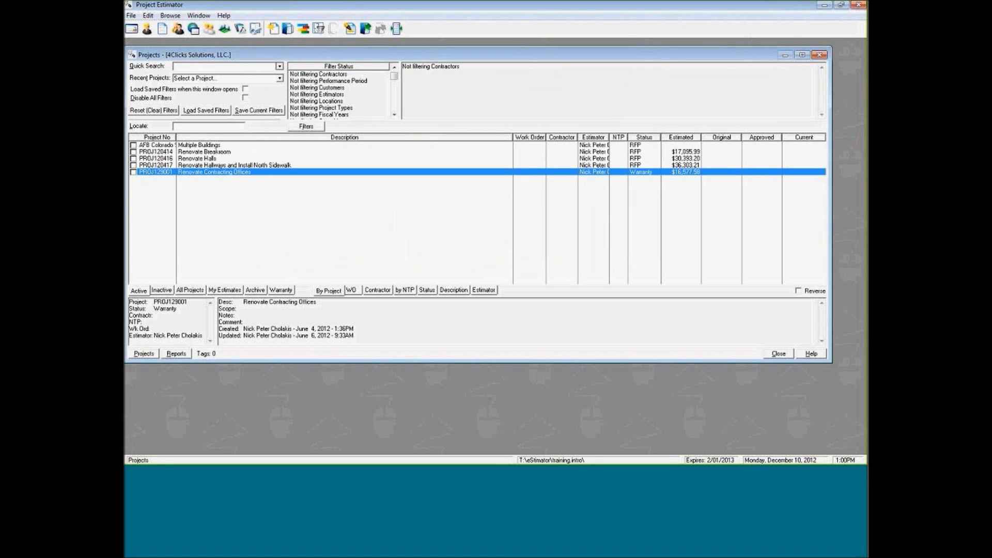
Step: Set the new project's number to Proj 2013 and its description to Renovate Conference Room
type("Pr")
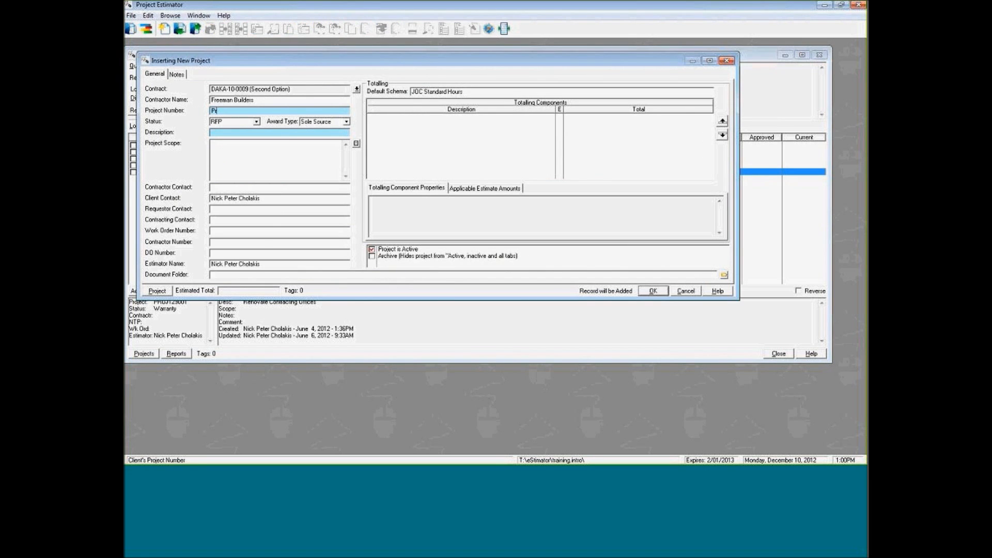
type("oj 103")
key("BackSpace")
key("BackSpace")
key("BackSpace")
type("2013")
key("Tab")
key("Tab")
key("Tab")
type("Renovate Conference Room")
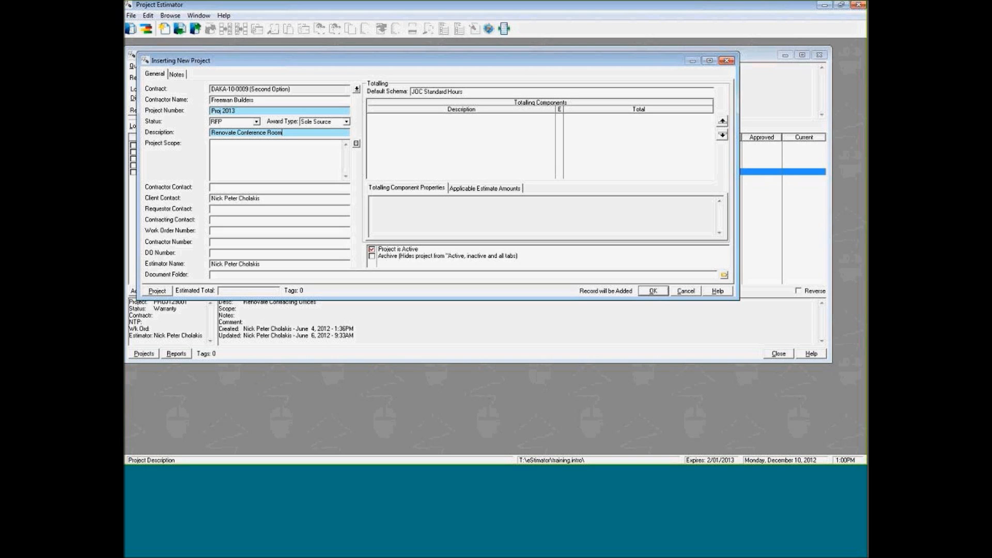
Step: Check the new project's empty notes page, return to its general details and save the project
left_click(173, 75)
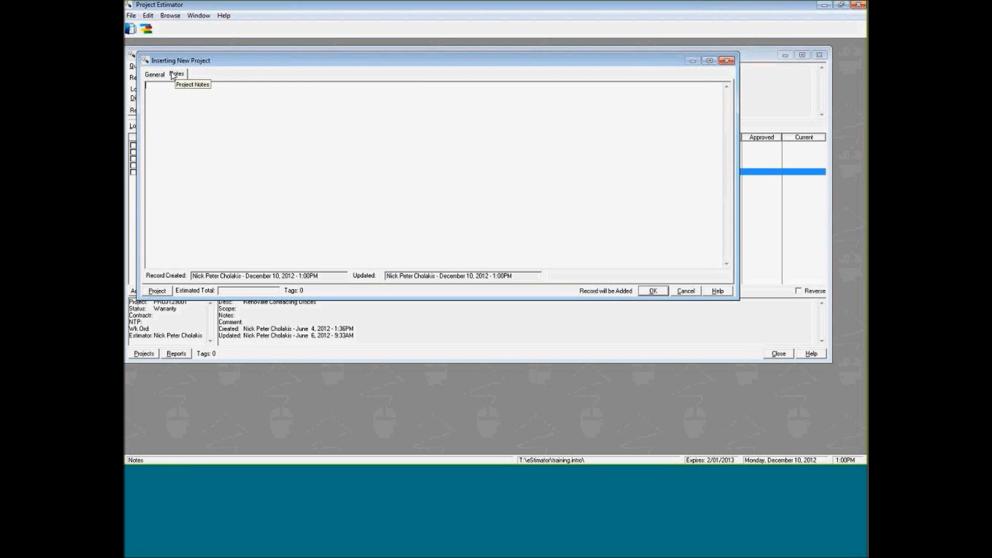
left_click(155, 74)
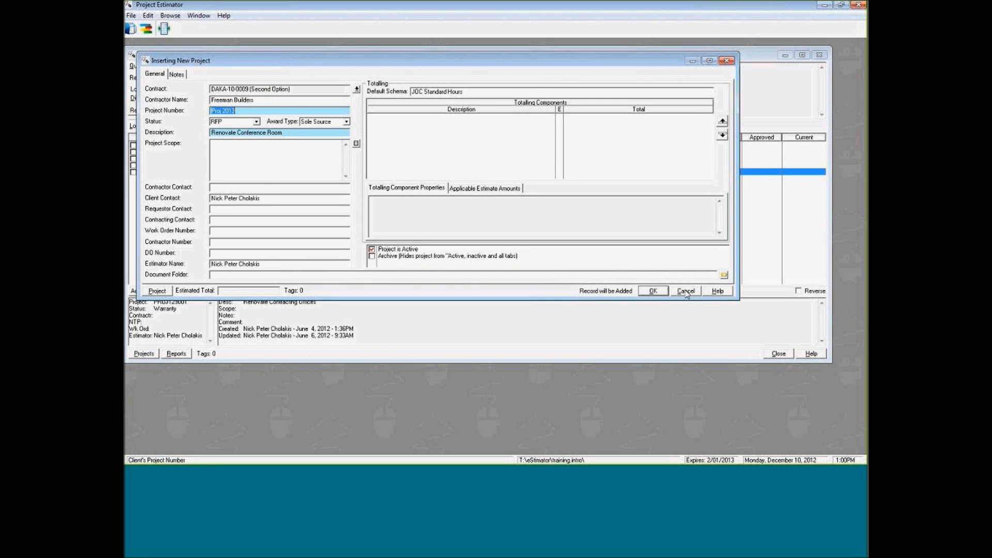
left_click(654, 293)
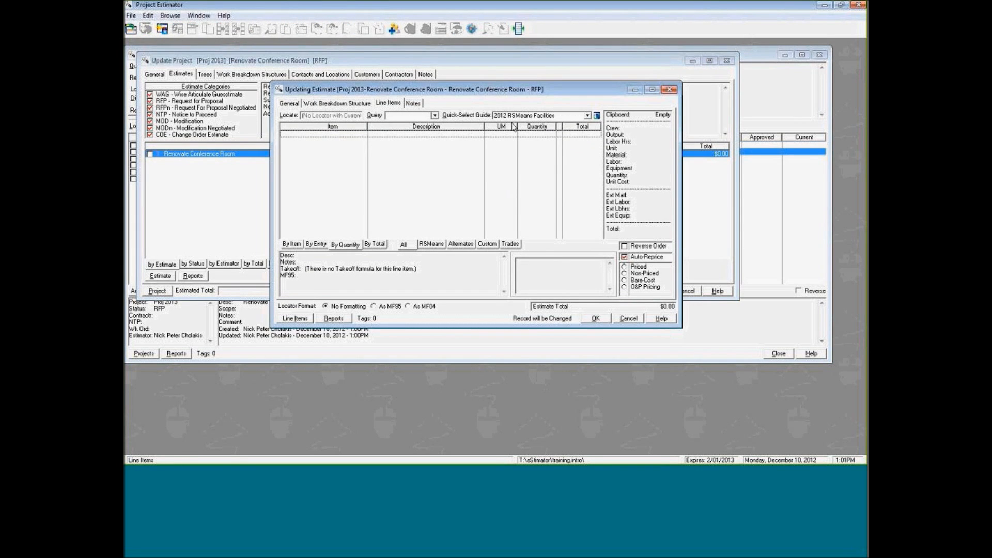
Step: Choose the 2012 RSMeans Facilities guide for the estimate's line items and open it for browsing
left_click(525, 117)
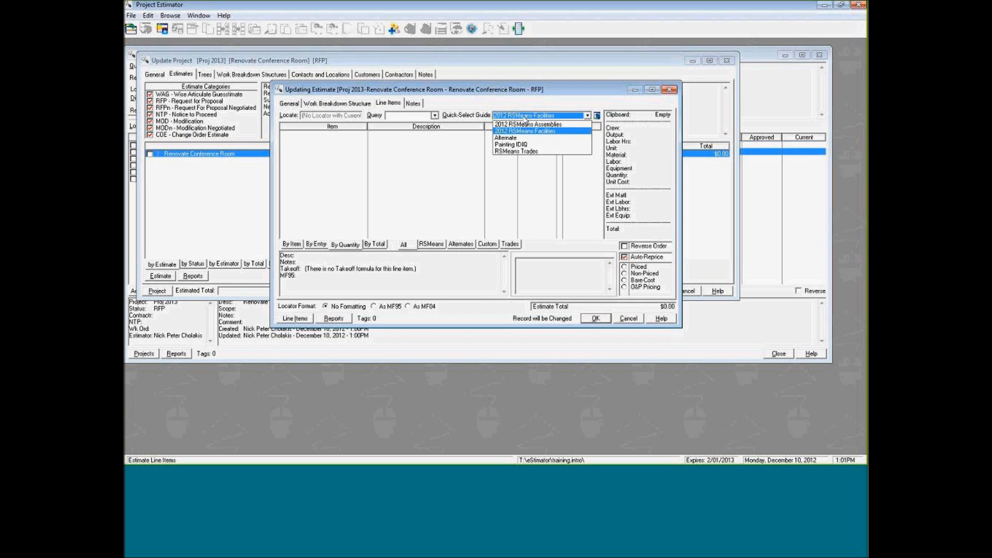
left_click(538, 131)
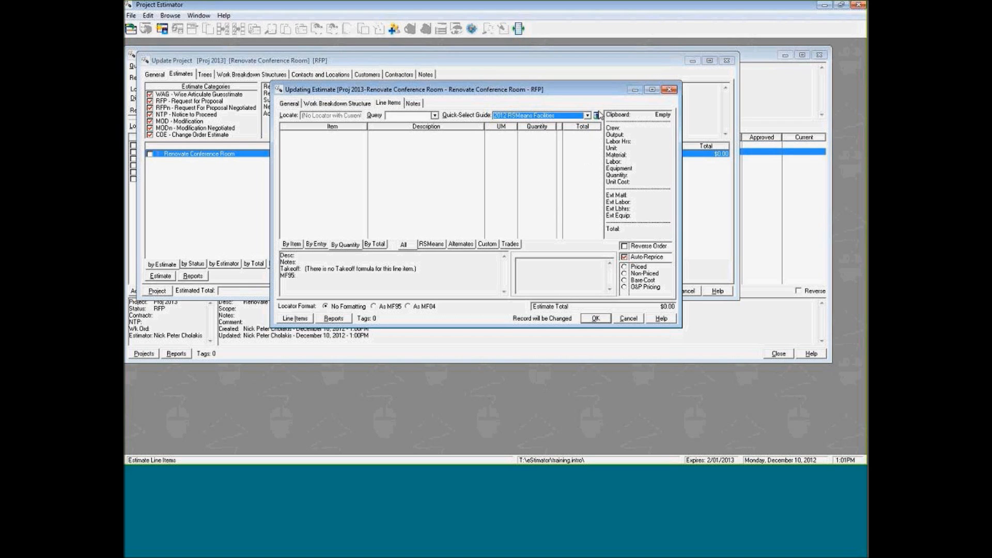
left_click(598, 115)
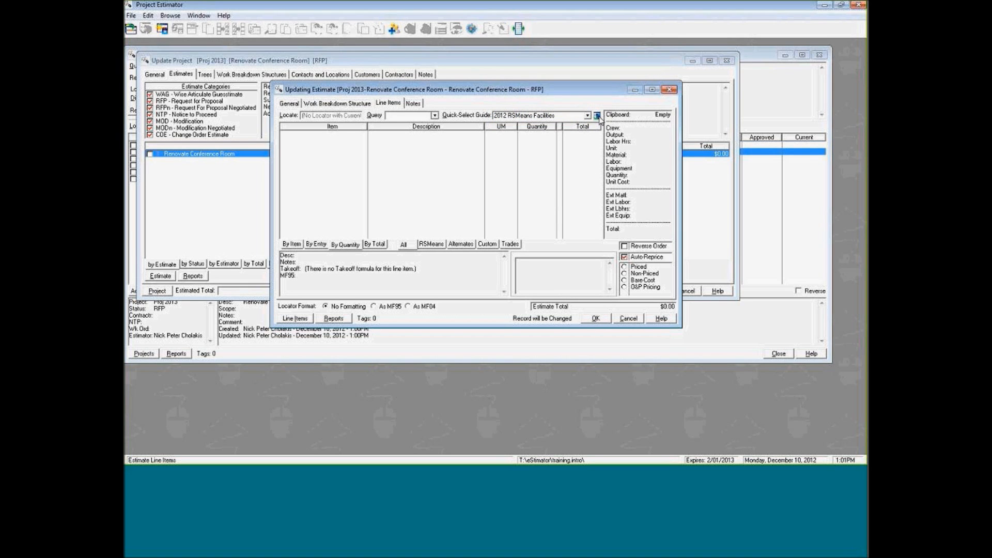
left_click(598, 116)
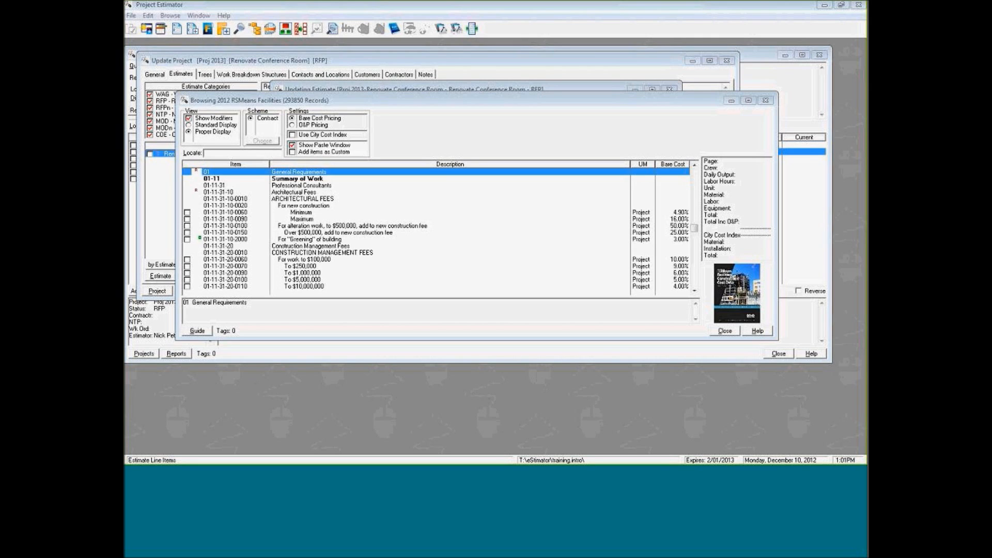
Step: Look up Dumpster in the Guide Index and jump to its entry in the cost guide
left_click(177, 31)
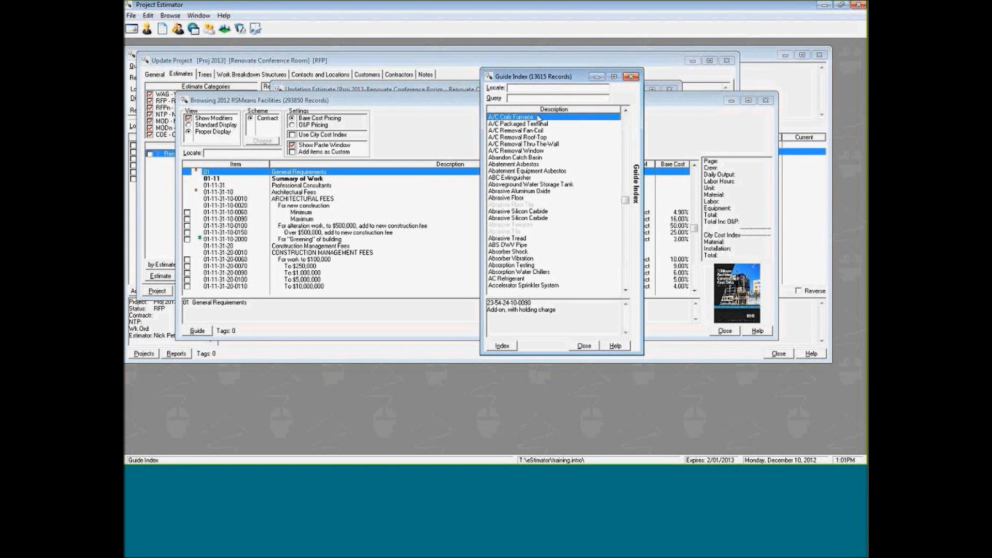
type("dum")
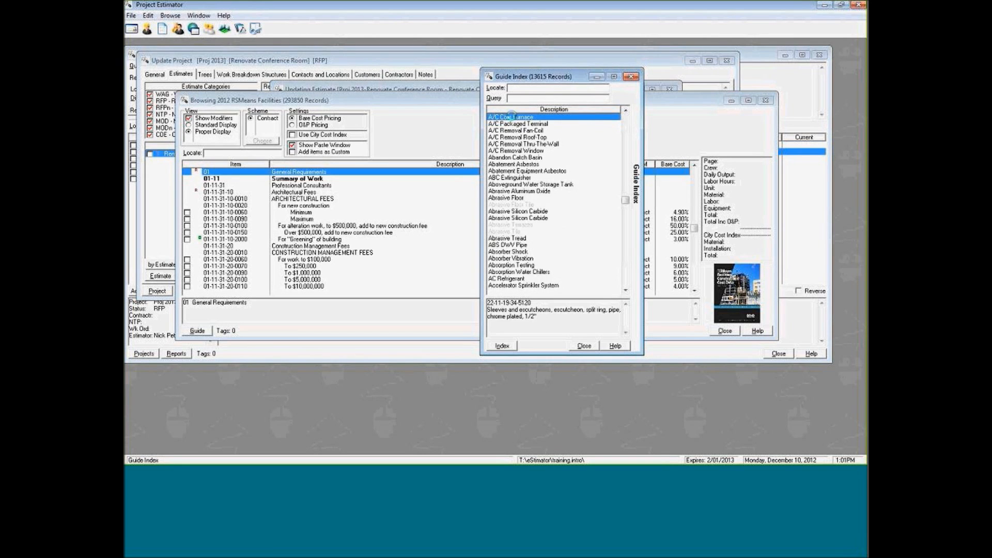
type("pst")
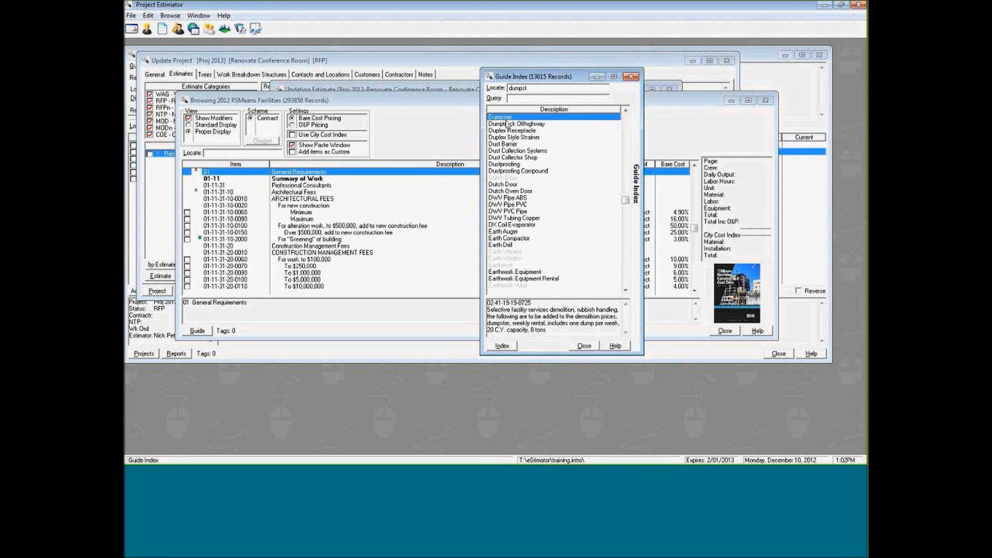
double_click(504, 118)
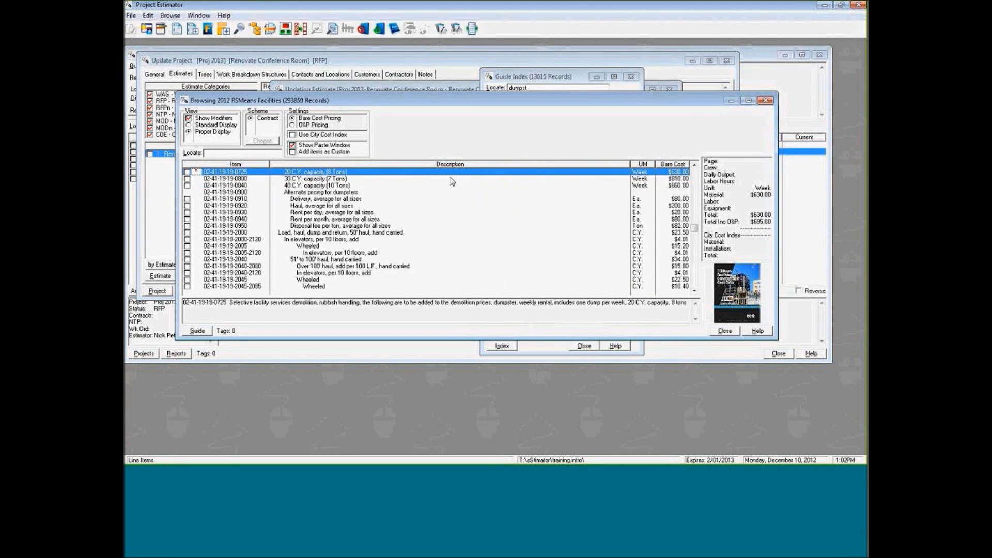
Step: Add the weekly rental dumpster with 10 C.Y. capacity (3 Tons) to the estimate with a quantity of 1
key("Up")
key("Up")
key("Up")
key("Down")
key("Down")
key("Down")
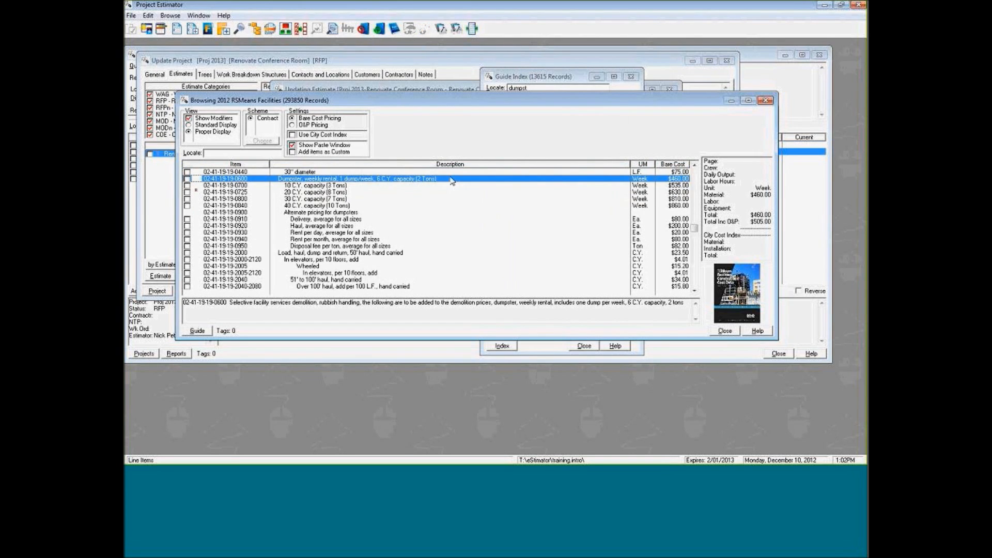
key("Up")
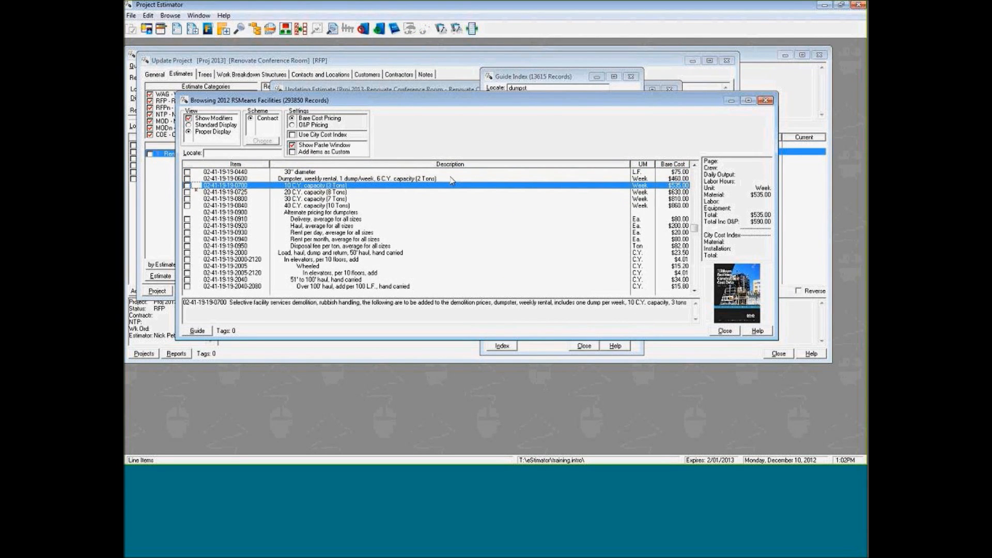
double_click(323, 187)
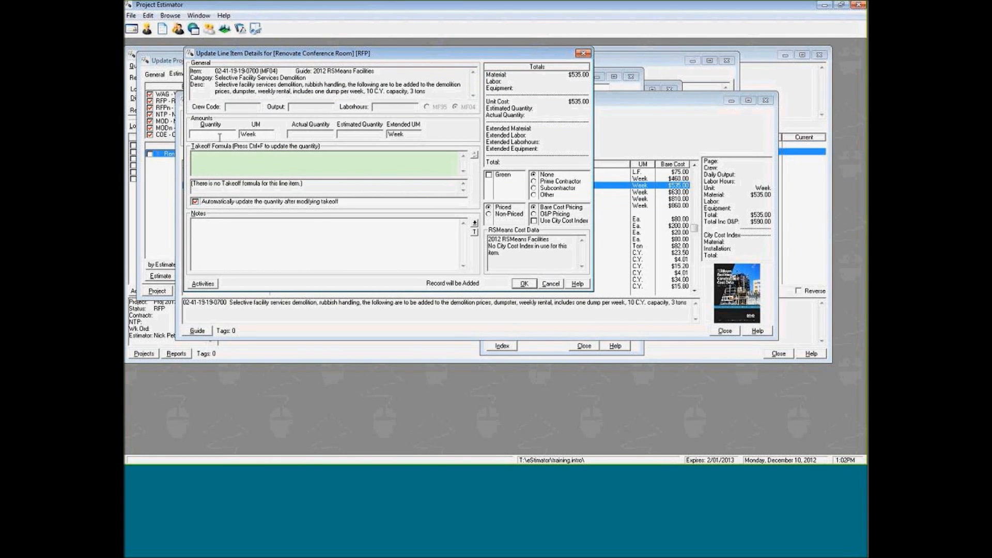
left_click(221, 135)
type("1")
left_click(523, 284)
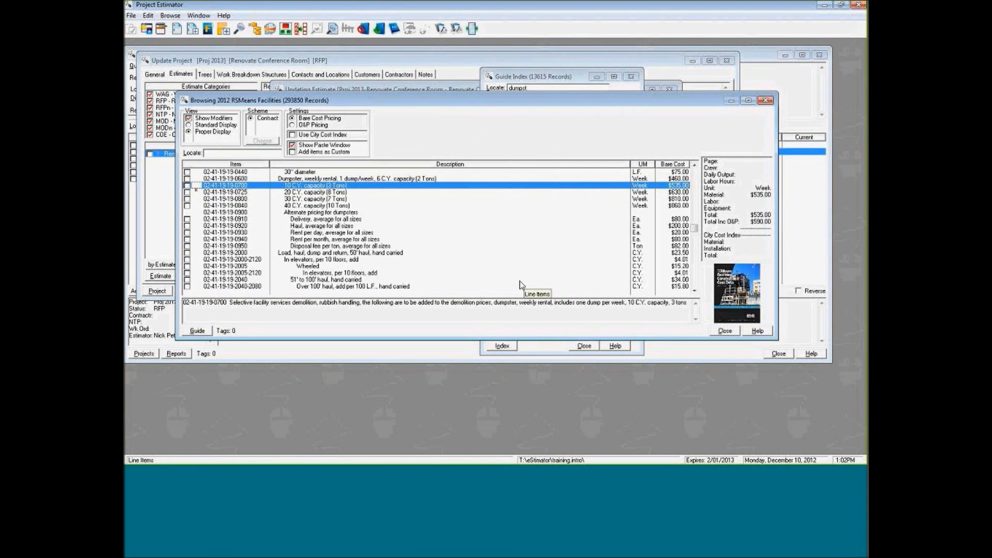
Step: Add the hand-carried load, haul, dump and return item with 50' haul to the estimate with a quantity of 10 C.Y
key("Down")
key("Down")
key("Down")
key("Down")
key("Down")
key("Down")
key("Down")
key("Down")
key("Down")
key("Down")
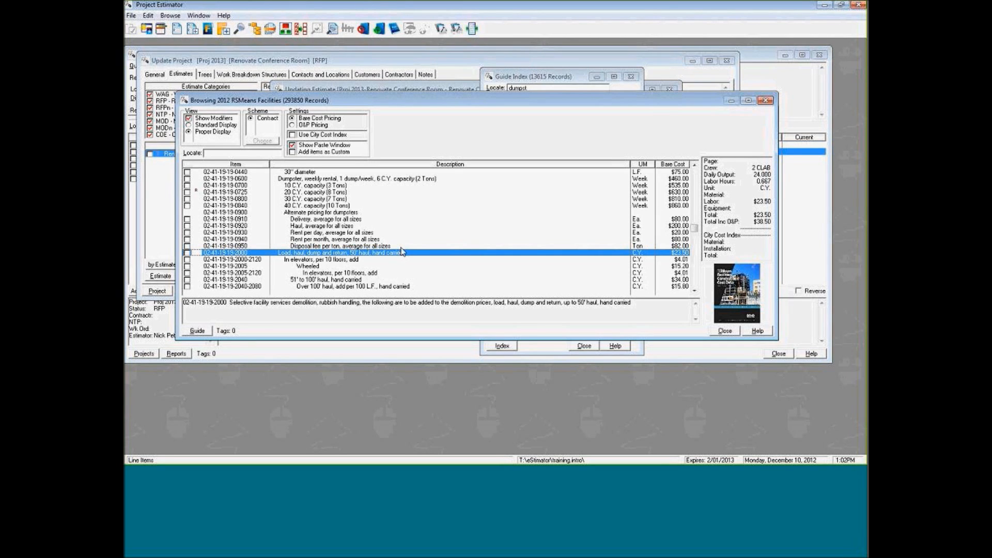
double_click(403, 256)
type("10")
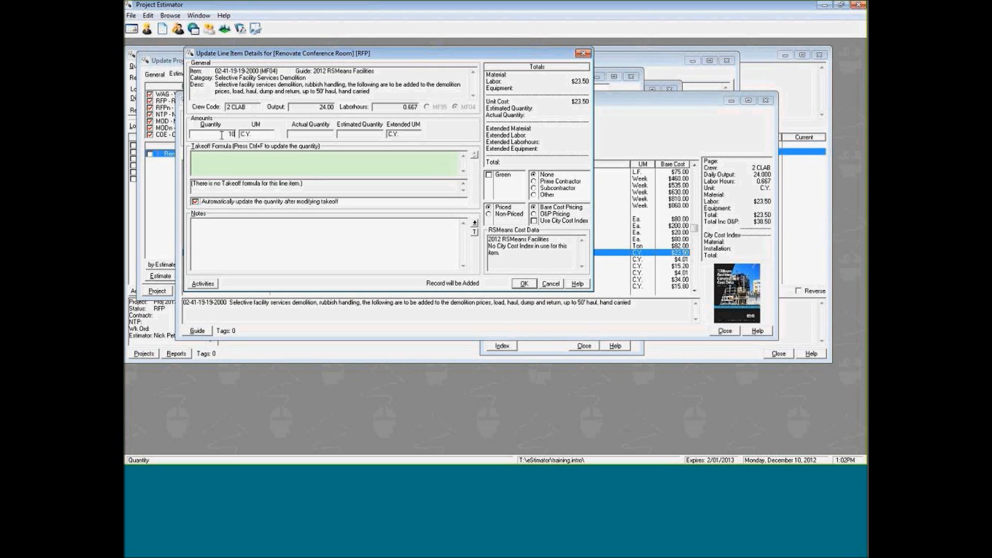
left_click(525, 283)
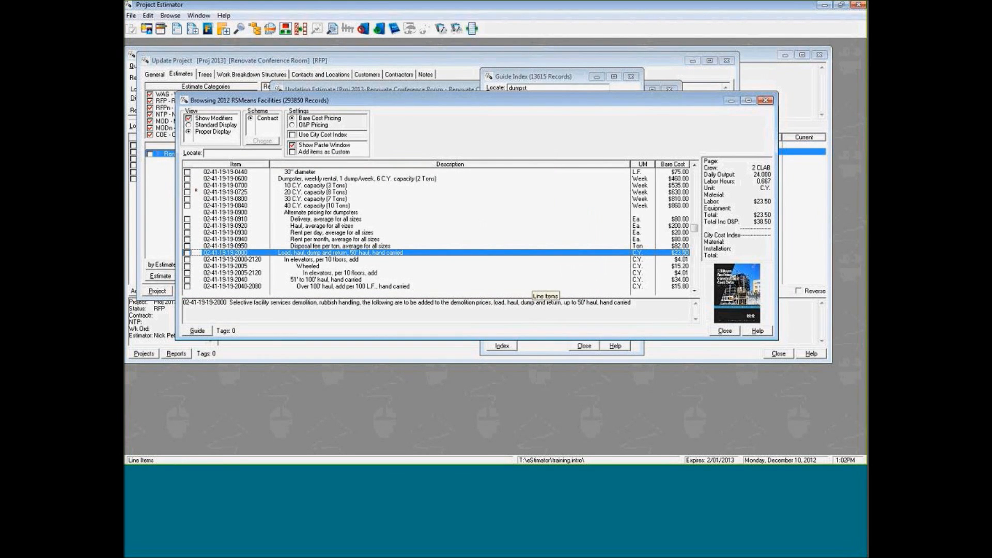
key("Down")
key("Down")
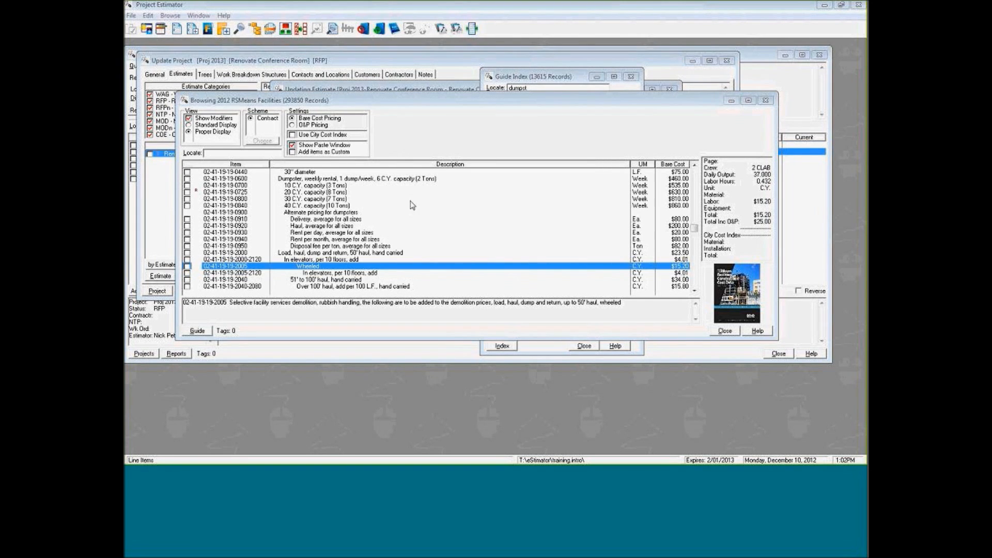
left_click(411, 225)
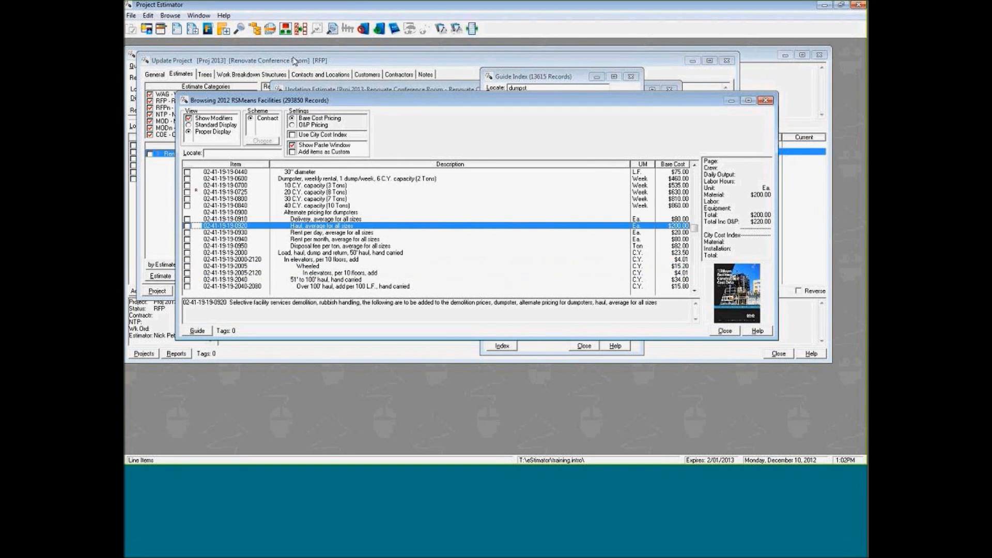
Step: Locate 09-01-60-10 Carpet Maintenance in the cost guide through the Guide Navigator, under Finishes, Maintenance of Finishes, Maintenance of Flooring
left_click(268, 33)
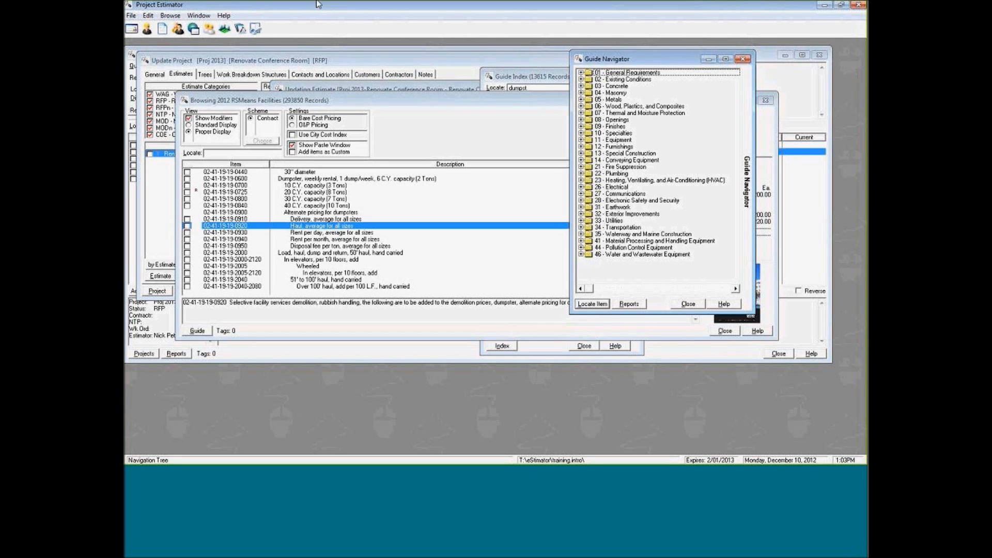
left_click(581, 126)
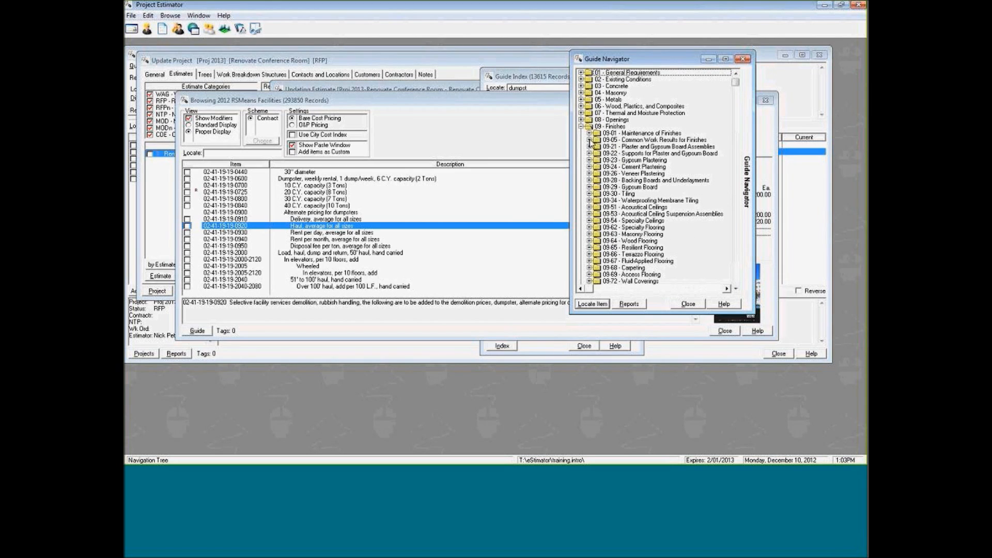
left_click(589, 133)
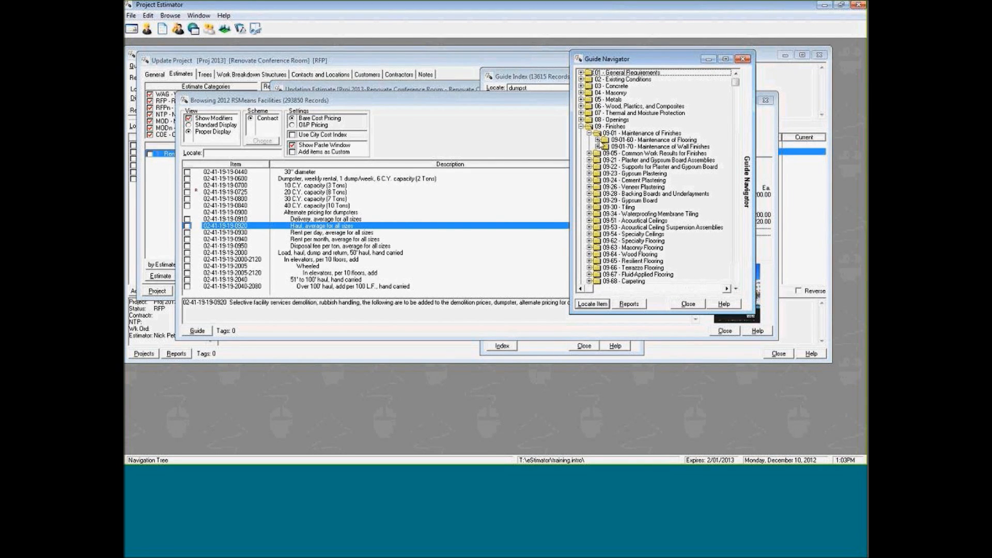
left_click(598, 140)
left_click(654, 148)
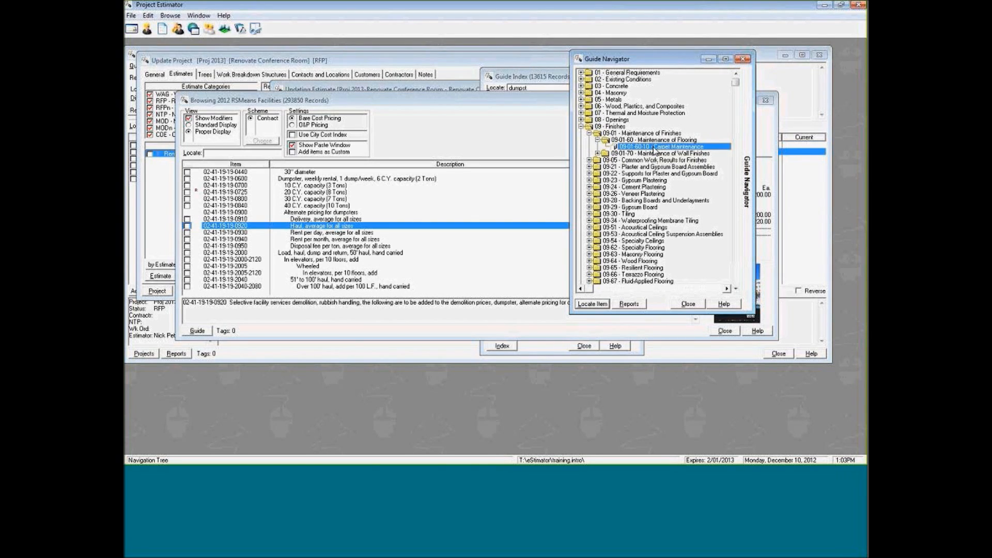
left_click(592, 304)
Step: Browse the cost guide from carpet maintenance down to the selective ceiling demolition item for wood fiber tile on a suspension system
key("Down")
key("Down")
key("Down")
key("Down")
key("Down")
key("Down")
key("Down")
key("Down")
key("Down")
key("Down")
key("Down")
key("Down")
key("Down")
key("Down")
key("Down")
key("Down")
key("Down")
key("Down")
key("Down")
key("Down")
key("Down")
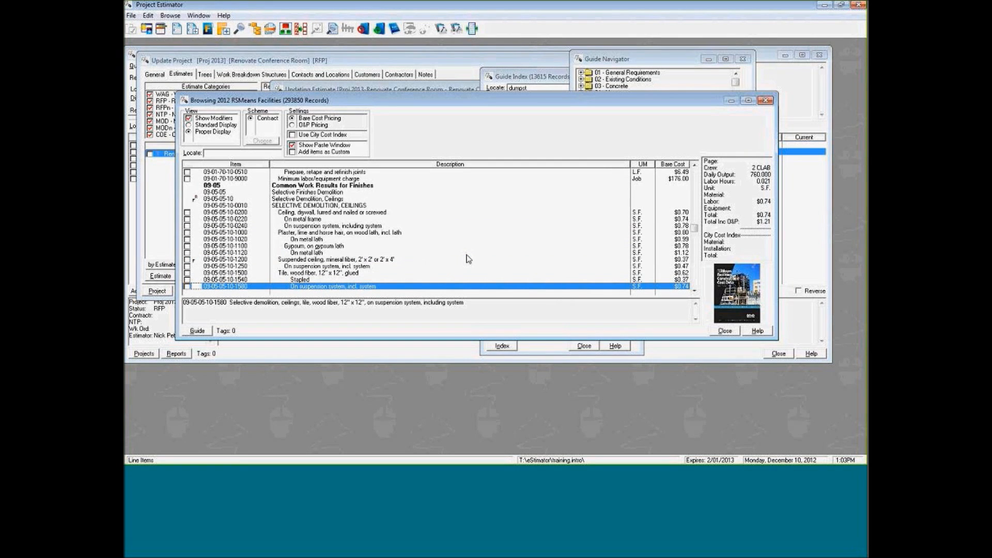
Step: Examine the selective ceiling demolition items, from plywood or fiberboard sheets back up to drywall on metal frame
key("Down")
key("Down")
key("Down")
key("Down")
key("Down")
key("Up")
key("Up")
key("Up")
key("Up")
key("Up")
key("Up")
key("Up")
key("Up")
key("Up")
key("Up")
key("Up")
key("Up")
key("Up")
key("Up")
key("Up")
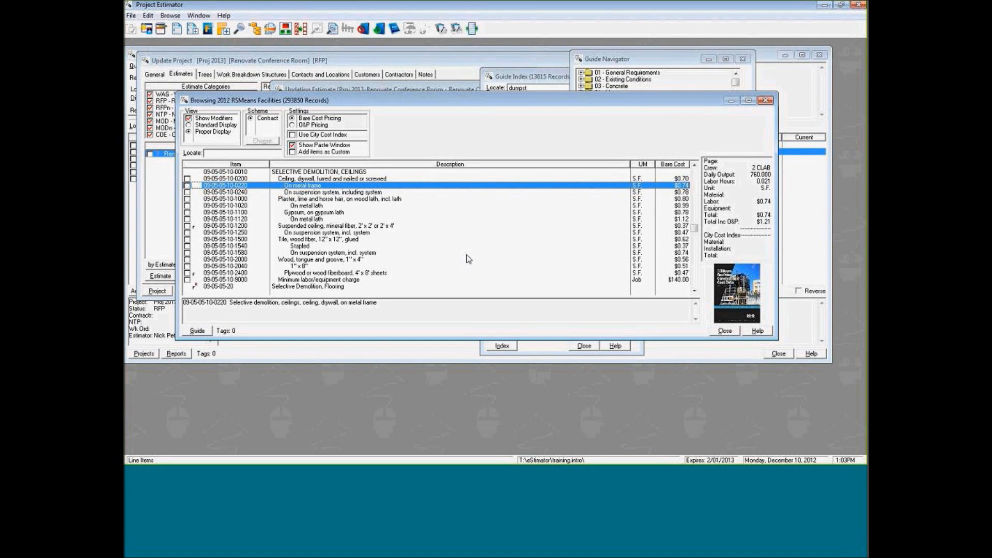
Step: Tag the selective flooring demolition item for bonded carpet, including surface scraping
key("Down")
key("Down")
key("Down")
key("Down")
key("Down")
key("Down")
key("Down")
key("Down")
key("Down")
key("Down")
key("Down")
key("Down")
key("Down")
key("Down")
key("Down")
key("Down")
key("Down")
key("Down")
key("Down")
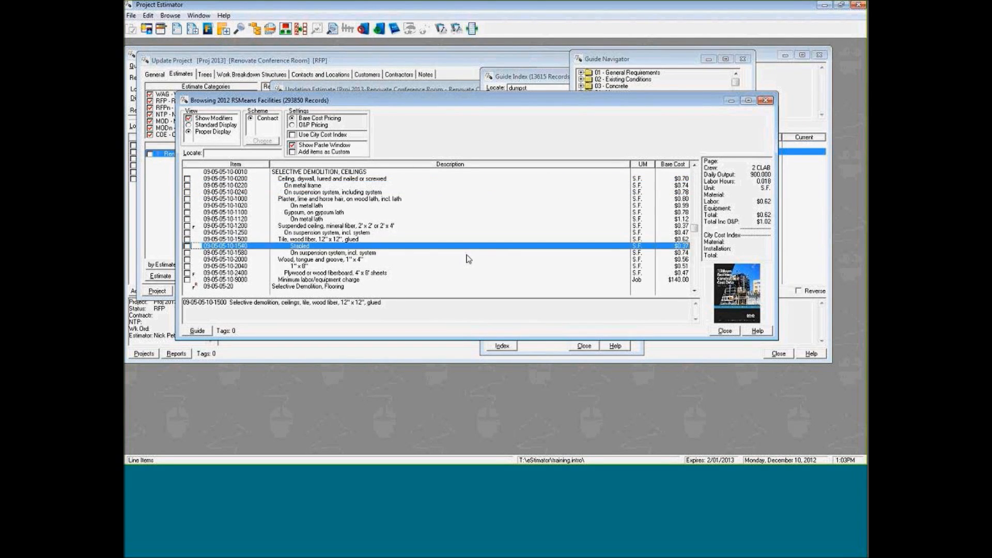
key("Down")
key("Down")
key("Down")
key("Down")
key("Down")
key("Down")
key("Down")
key("Down")
key("Up")
key("Up")
key("Up")
key("Up")
key("Up")
key("Up")
key("Up")
key("Up")
key("Up")
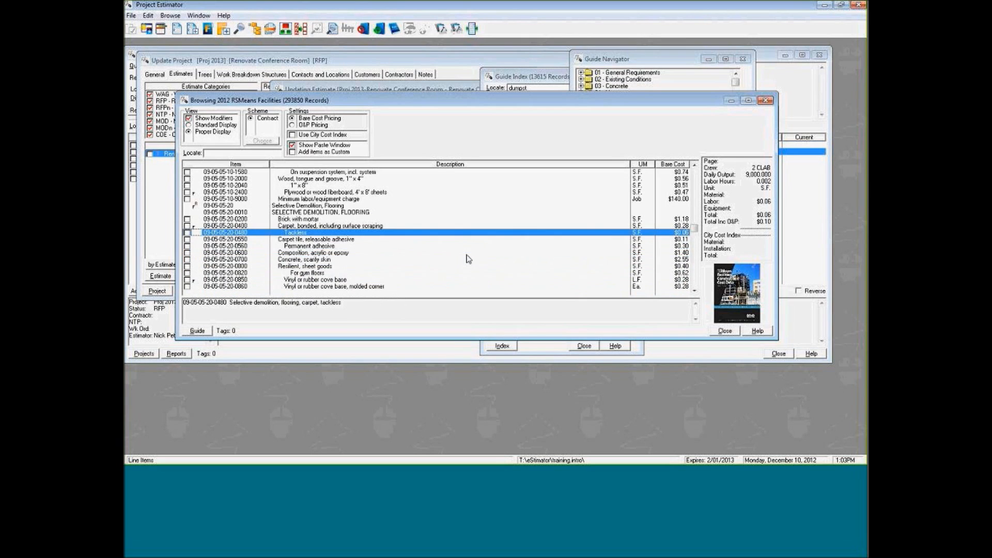
key("space")
Step: Tag the flooring demolition items for vinyl or rubber cove base and for its molded corner
key("Down")
key("Down")
key("Down")
key("Down")
key("Down")
key("Down")
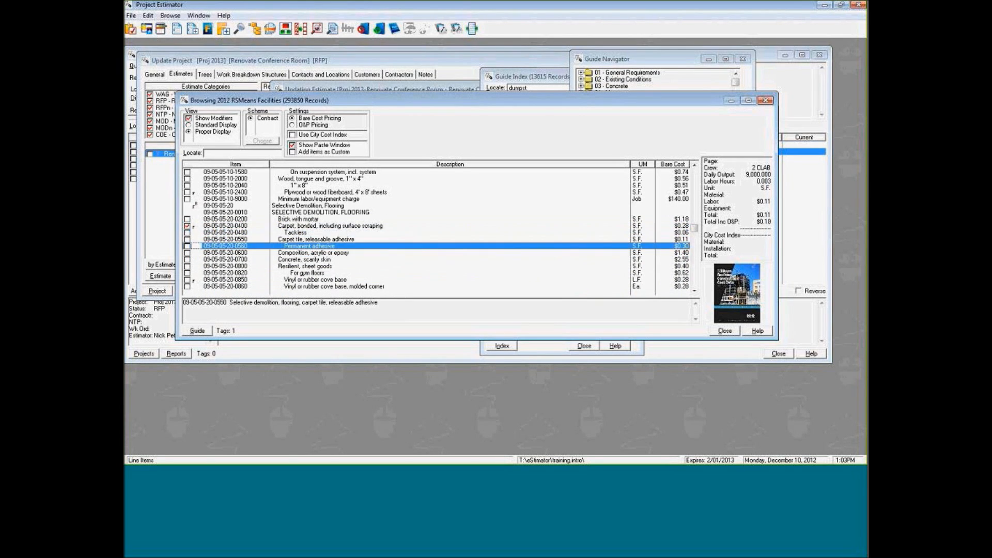
key("Down")
key("Down")
key("space")
key("Down")
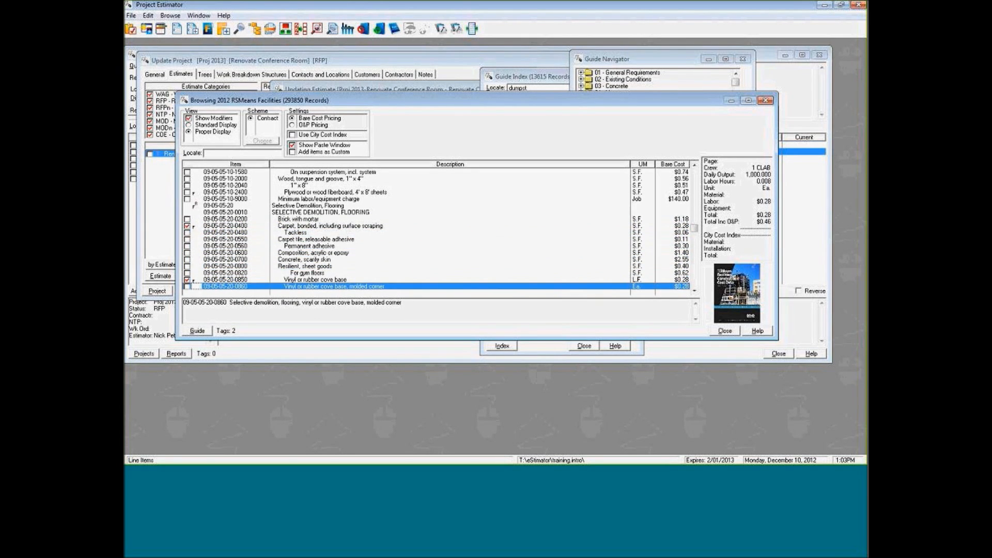
key("space")
key("Down")
key("Down")
key("Down")
key("Down")
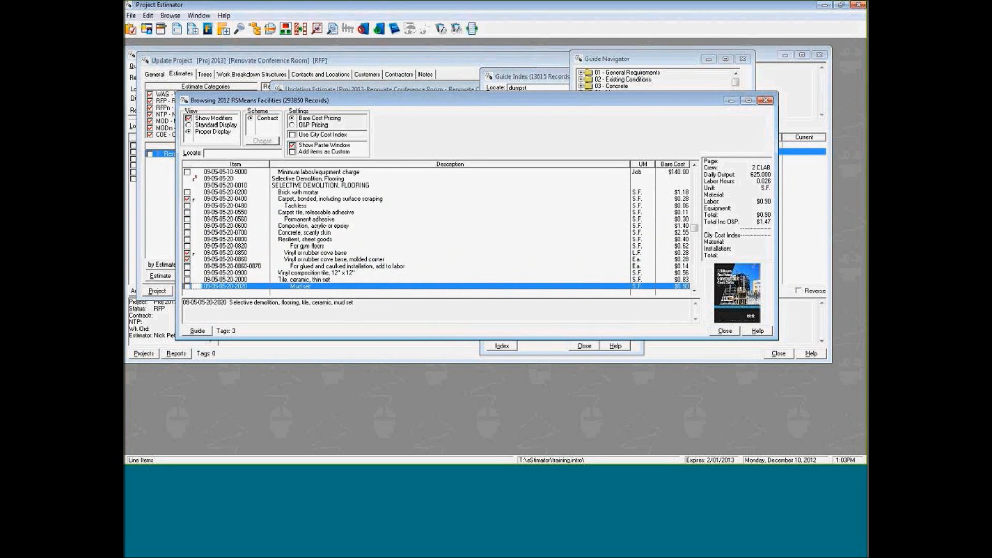
key("Down")
key("Down")
Step: Look up Nylon Carpet in the Guide Index and go to its sheet carpet item in the cost guide
left_click(532, 76)
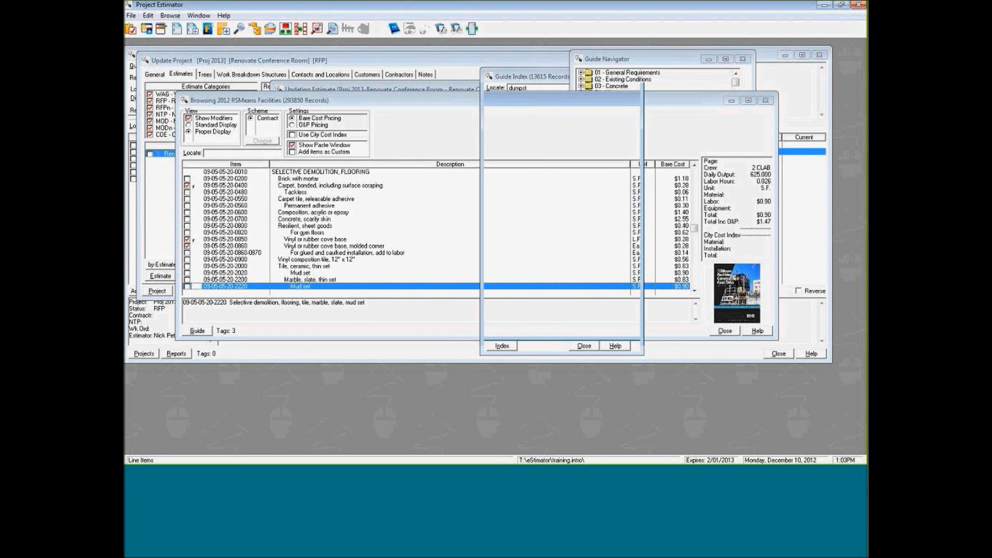
key("Down")
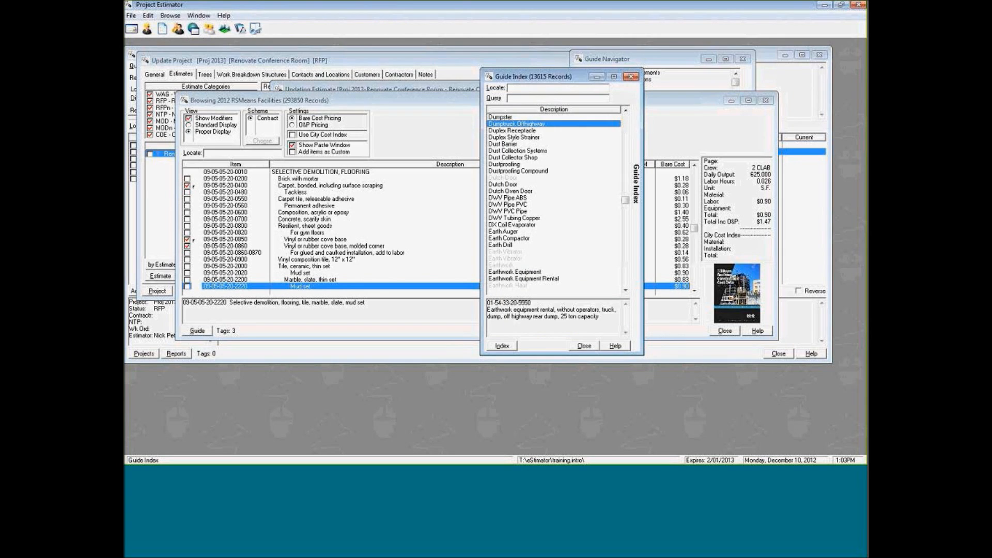
type("nylon")
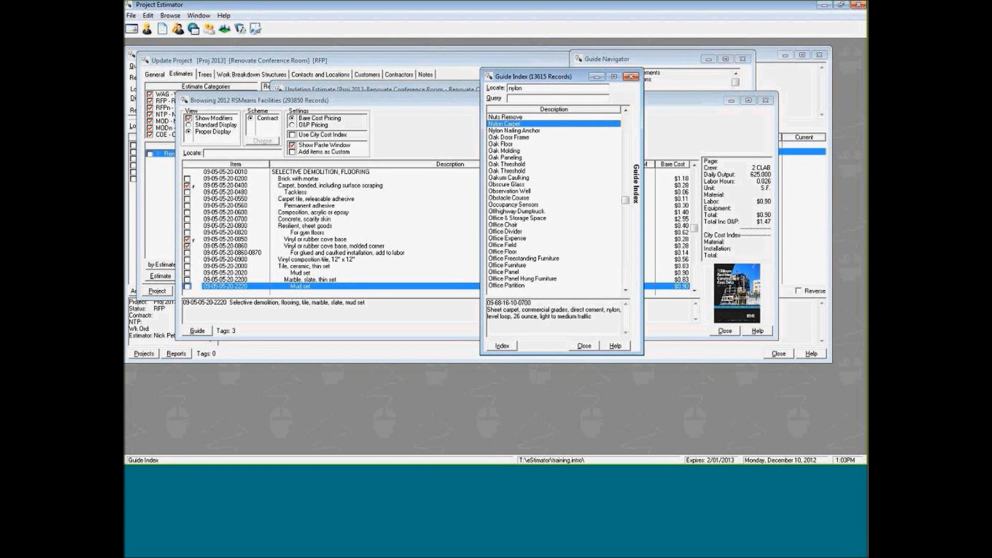
type(" carpeting")
key("Return")
left_click(380, 29)
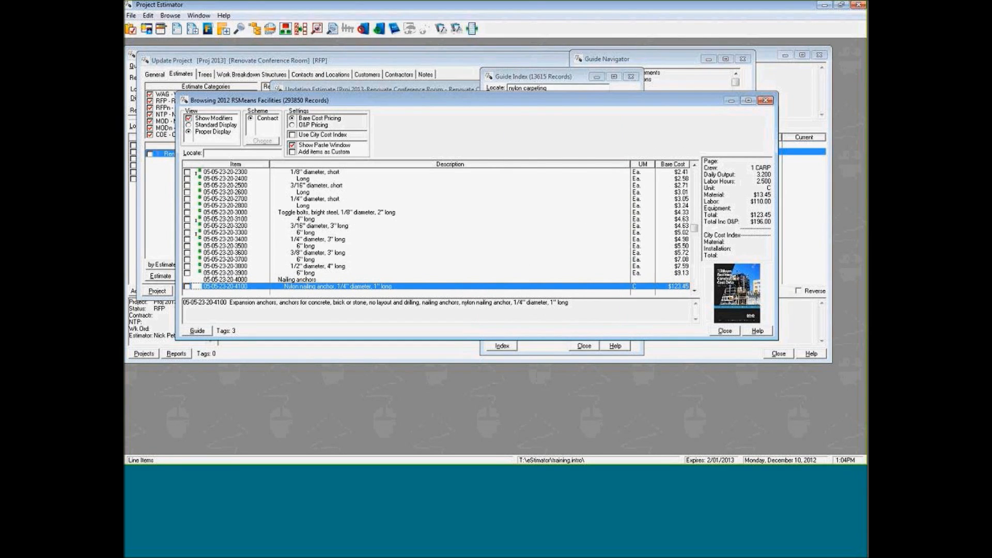
key("Escape")
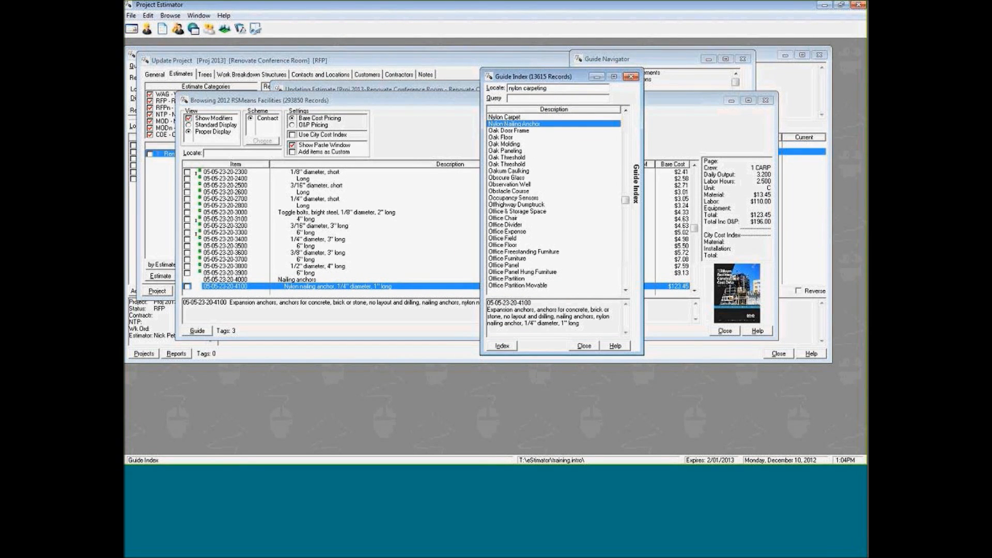
key("Down")
key("Up")
key("Up")
key("Return")
Step: Examine the modifiers listed under the 26 oz. nylon, level loop sheet carpet
key("Down")
key("Down")
key("Down")
key("Down")
key("Down")
key("Down")
key("Down")
key("Down")
key("Down")
key("Down")
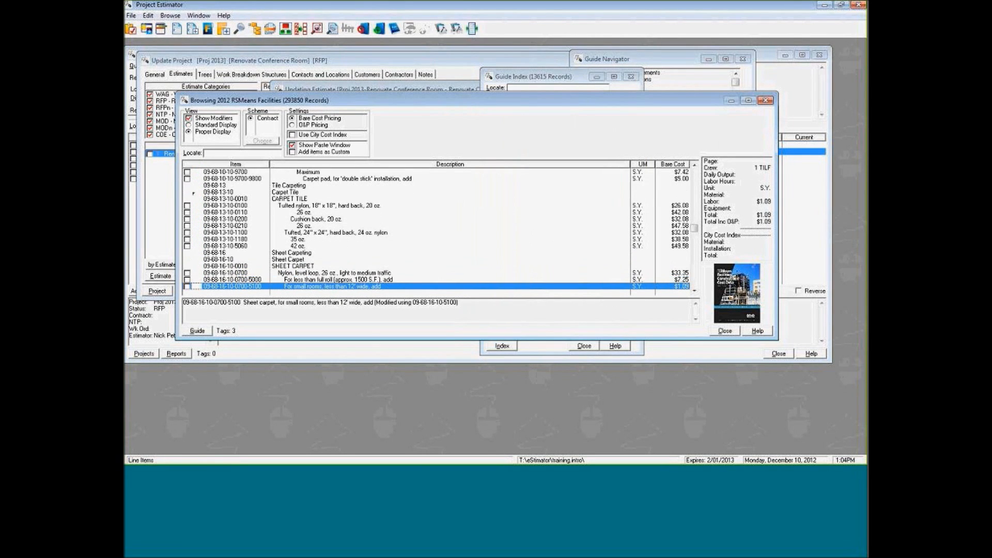
key("Up")
key("Up")
key("Up")
key("Up")
key("Up")
key("Up")
key("Up")
key("Up")
key("Up")
key("Up")
key("Up")
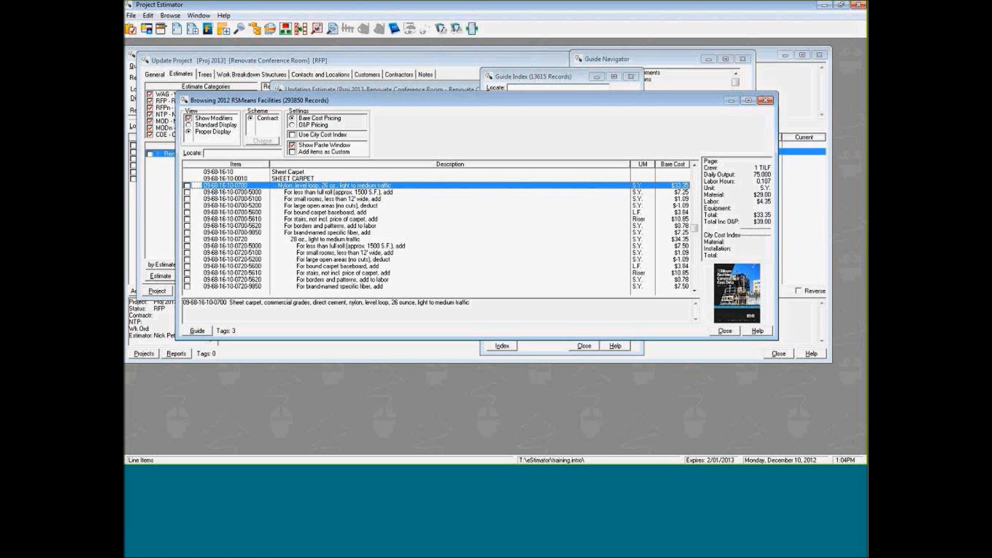
Step: Tag the 26 oz. nylon, level loop sheet carpet for light to medium traffic and its less-than-full-roll adder
key("space")
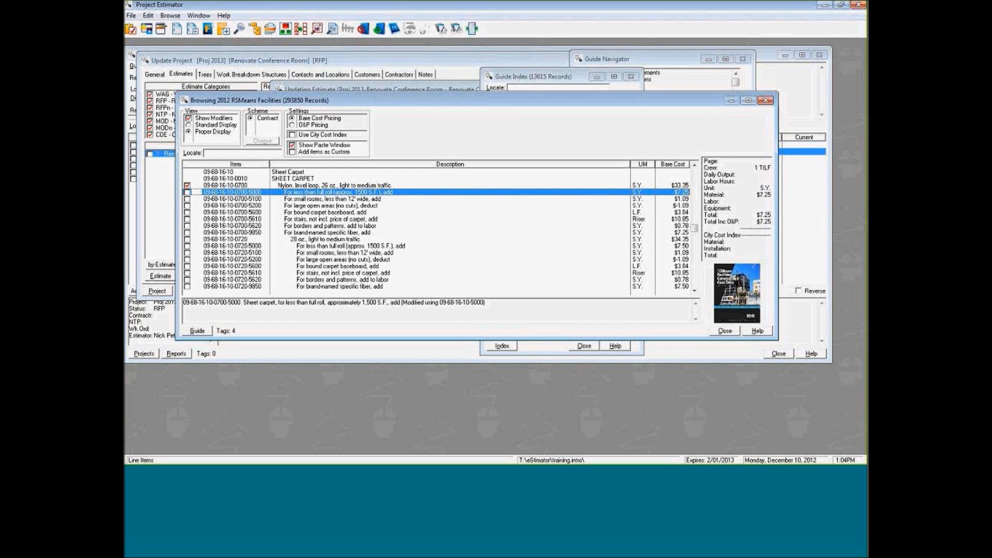
key("Down")
key("Up")
key("space")
Step: Tag the 26 oz. carpet's adders for borders and patterns and for brand-named specific fiber
key("Down")
key("Down")
key("Down")
key("Up")
key("Down")
key("Down")
key("Up")
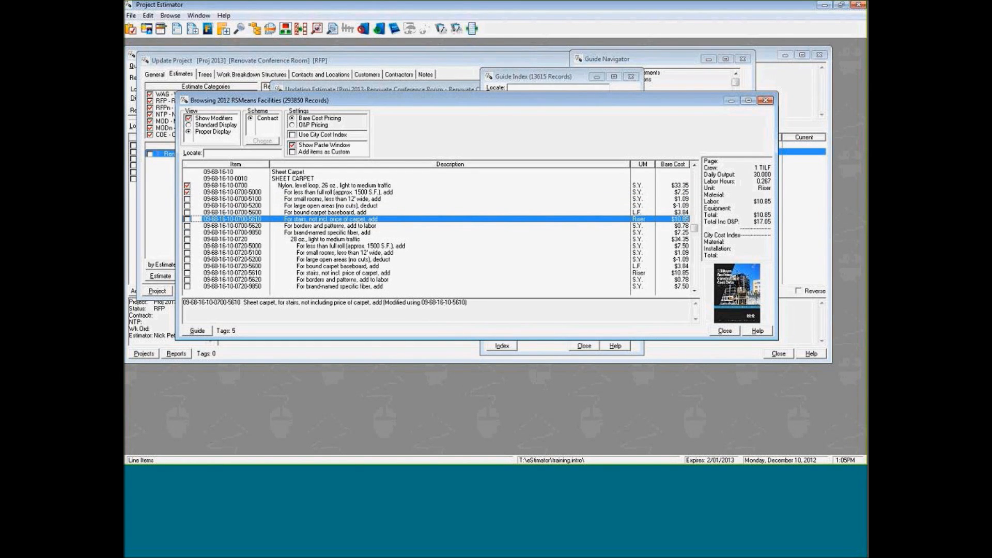
key("Down")
key("space")
key("space")
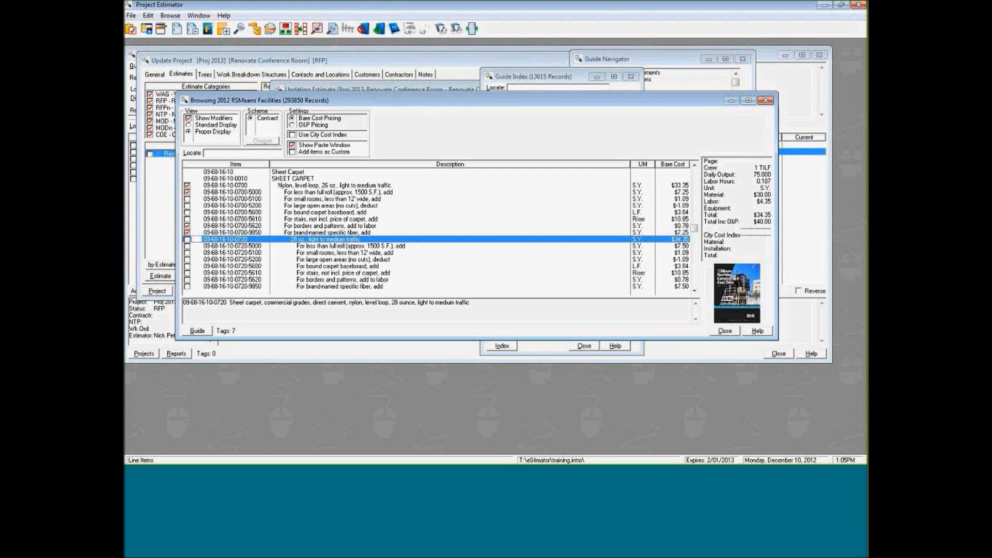
Step: Look up cove base in the Guide Index and tag the 1/8" thick, 4" high base and the 2-1/2" high corners
left_click(534, 76)
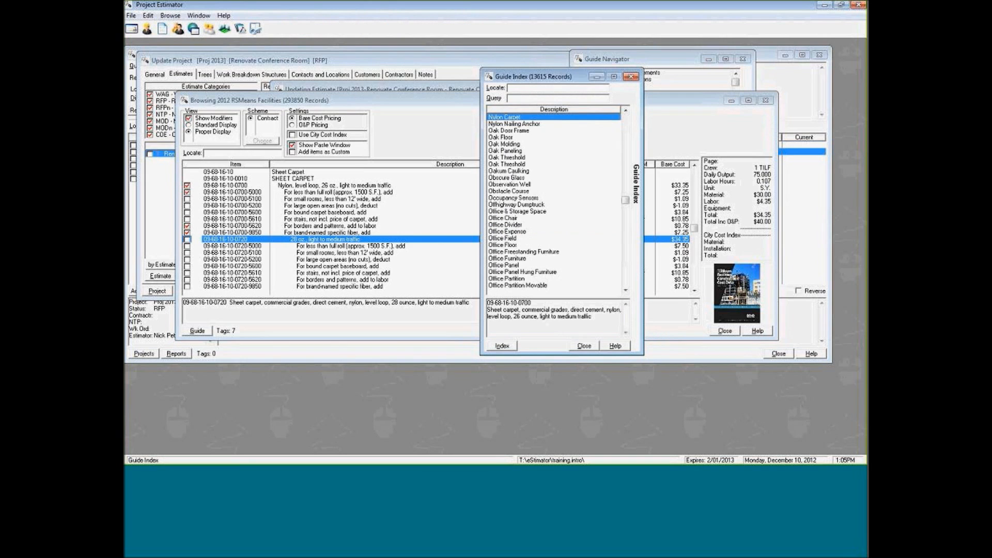
type("cove")
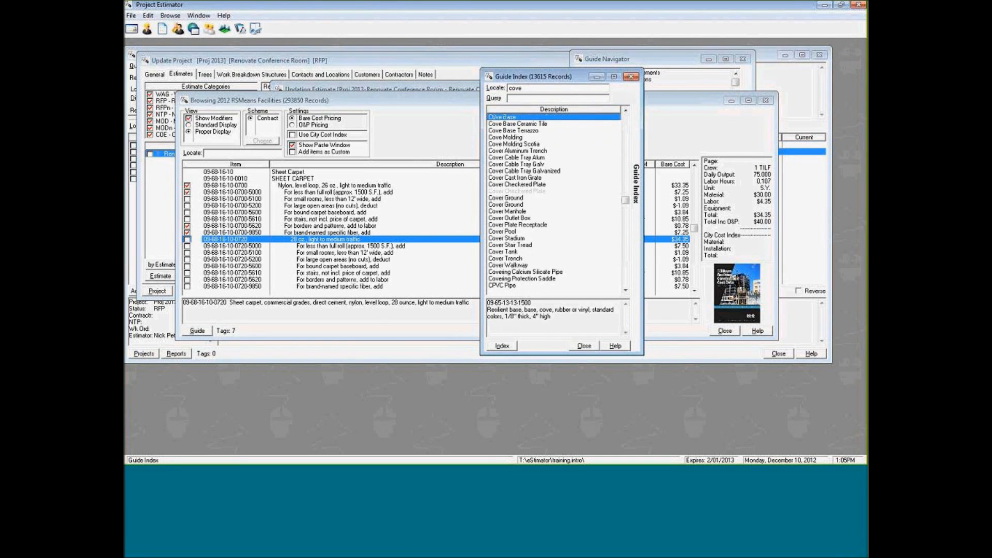
type(" base")
key("Return")
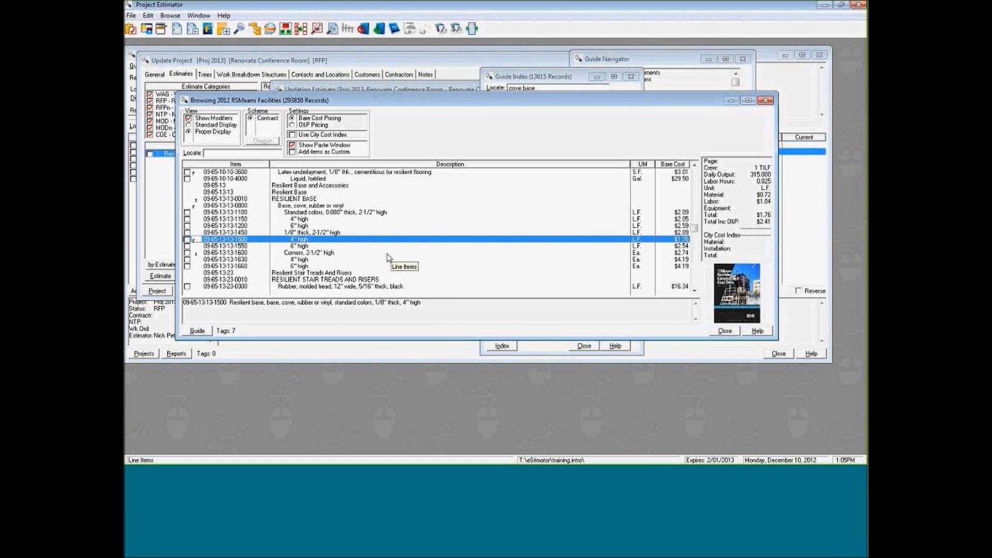
key("space")
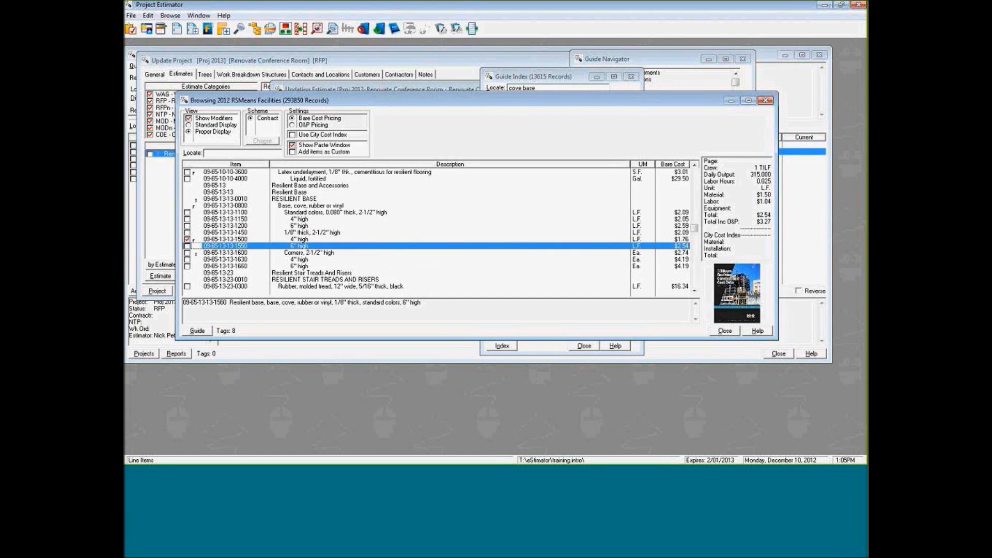
key("Down")
key("space")
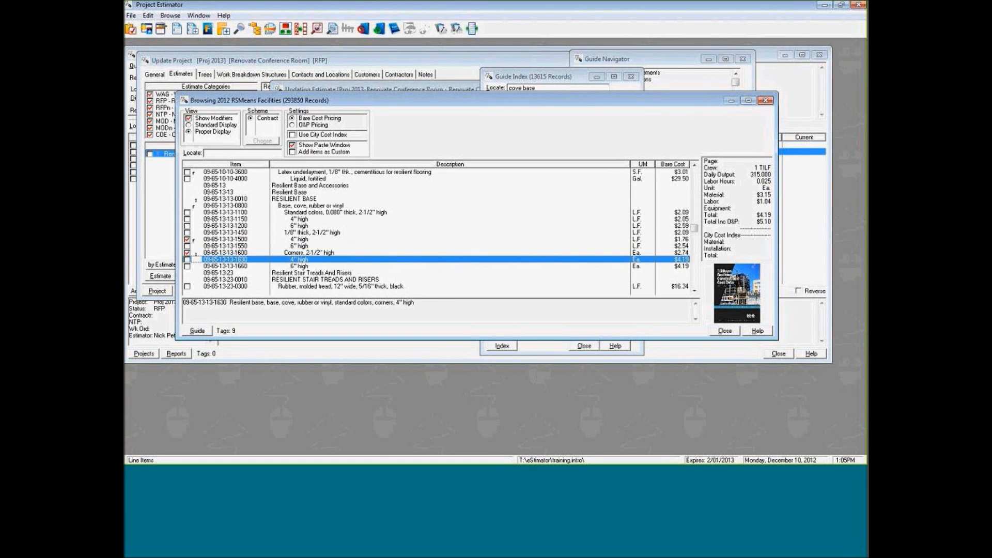
Step: Look up final cleaning in the Guide Index and tag the floor area cleanup item Final by GC at end of job
left_click(533, 77)
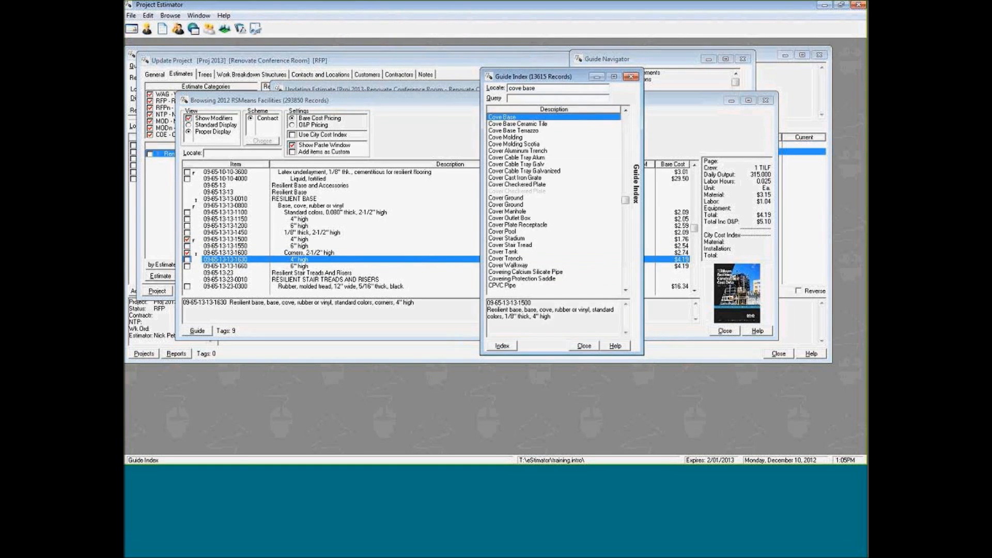
key("Down")
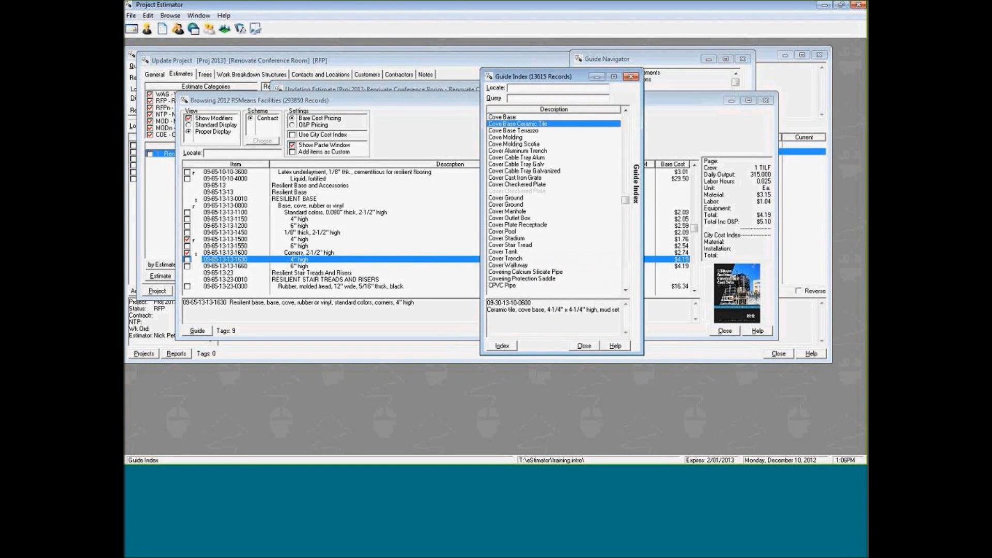
type("final")
type("eaning")
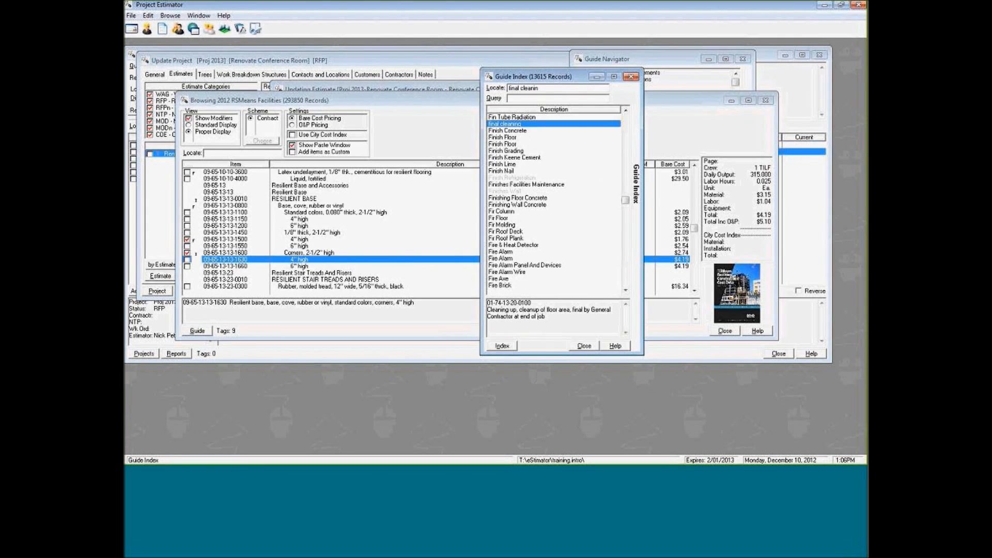
key("Return")
key("Down")
key("Up")
key("Up")
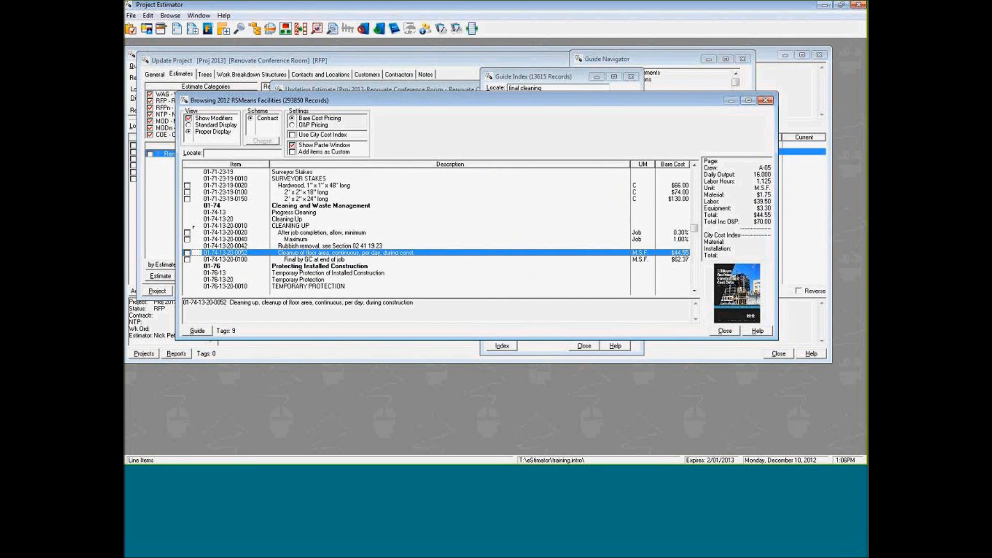
key("Down")
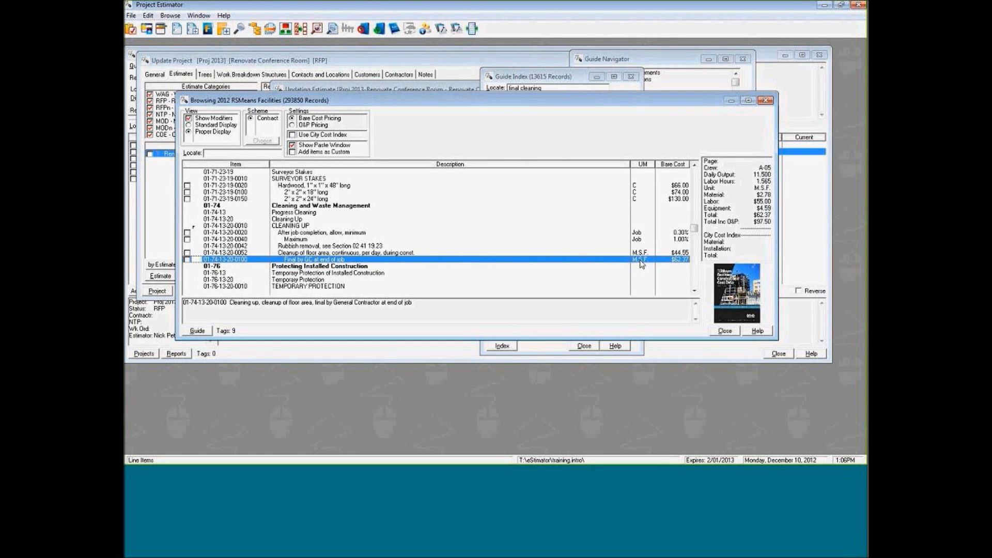
key("space")
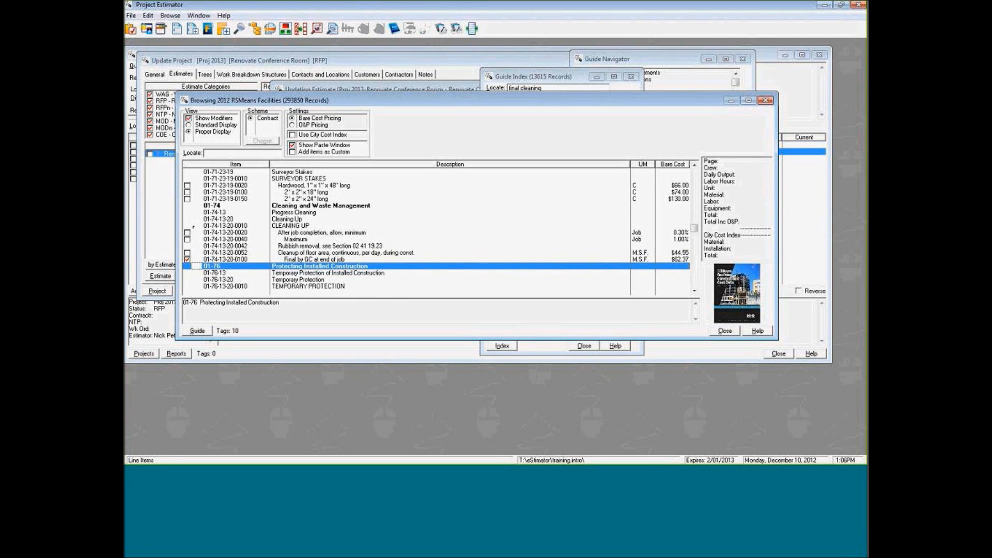
key("Up")
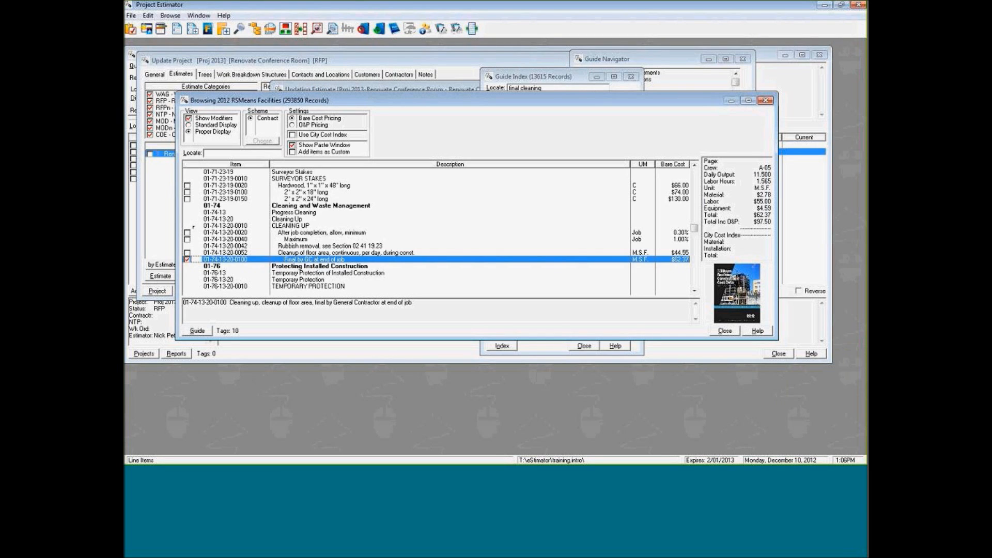
Step: Paste the tagged M.S.F., S.F. and S.Y. items into the estimate with the takeoff formula 20*20 in S.F
key("ctrl+v")
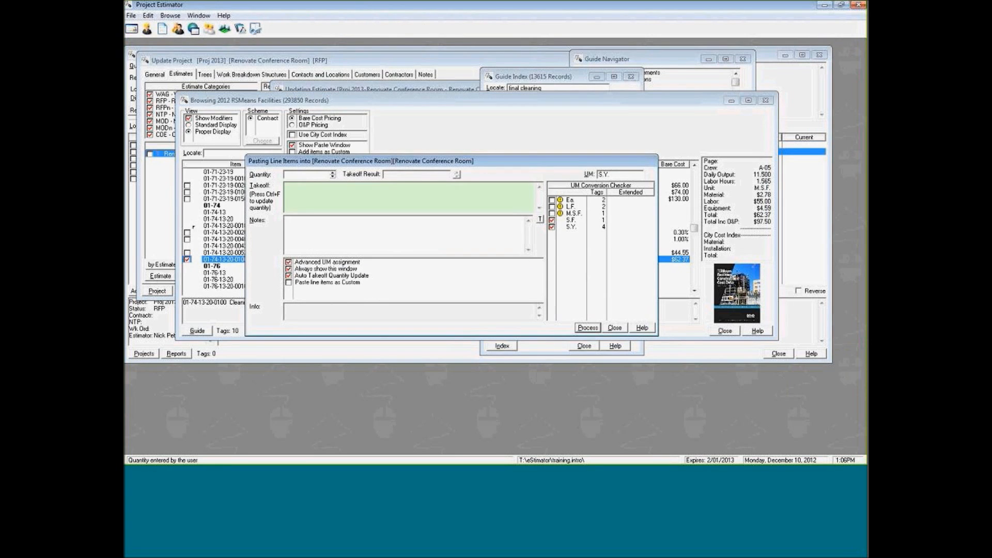
left_click(552, 213)
left_click(571, 221)
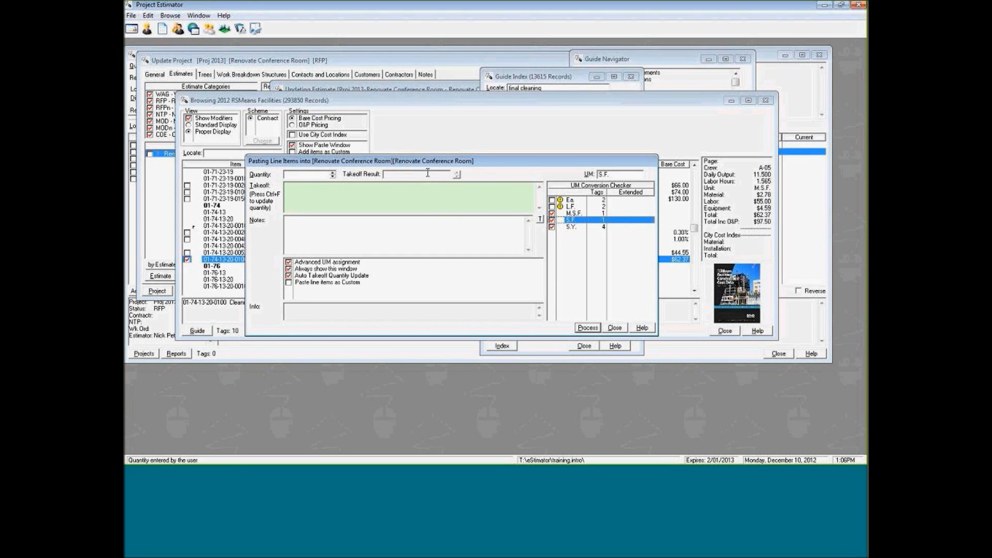
type("20*20")
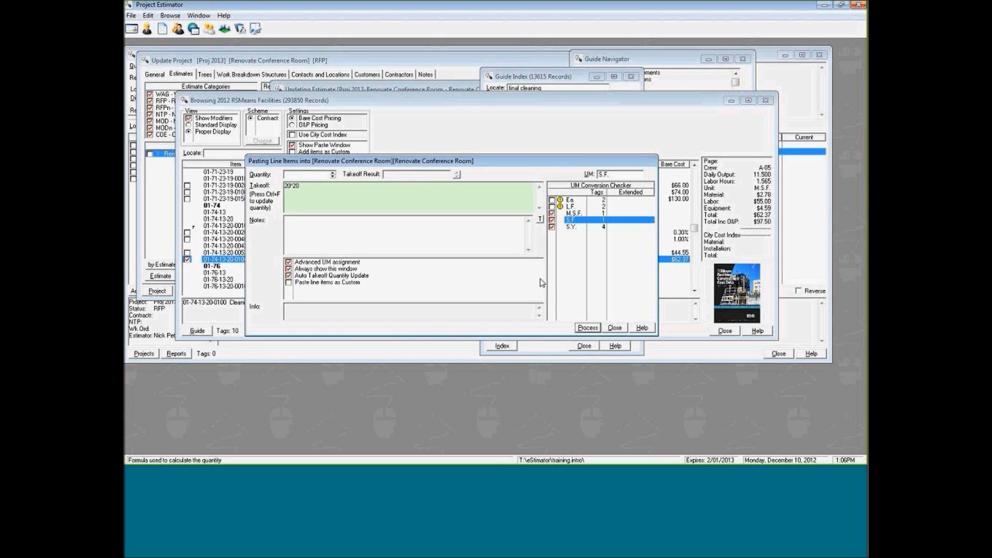
left_click(589, 327)
Step: Paste the tagged L.F. items with the takeoff formula 20+20+20+20 and the Ea. items with a quantity of 4
left_click(449, 194)
type("20+20+")
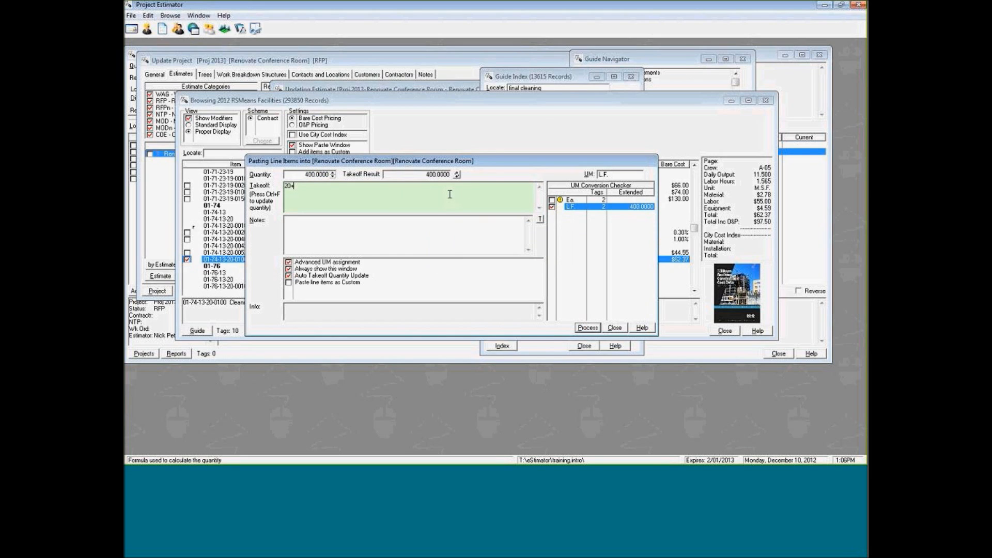
type("20+20")
left_click(589, 328)
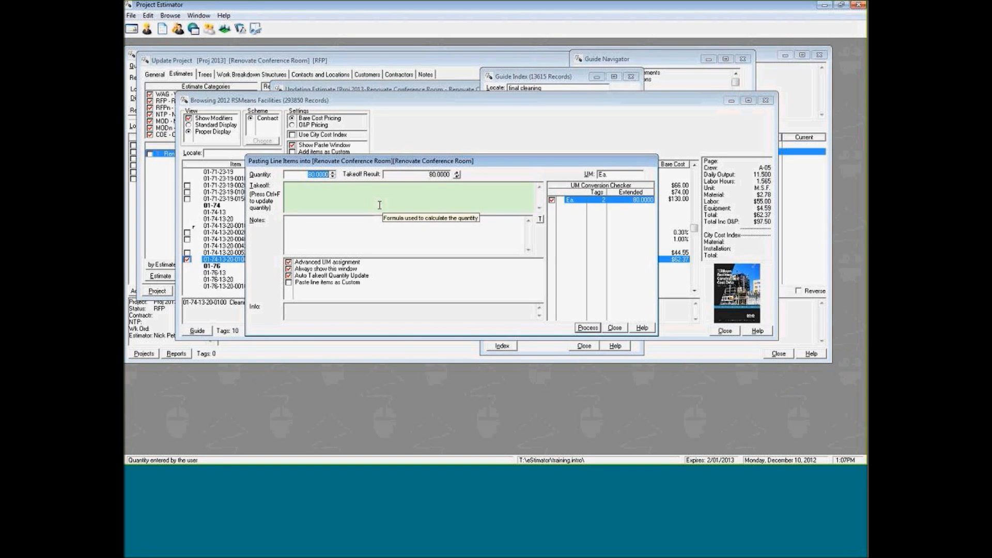
type("4")
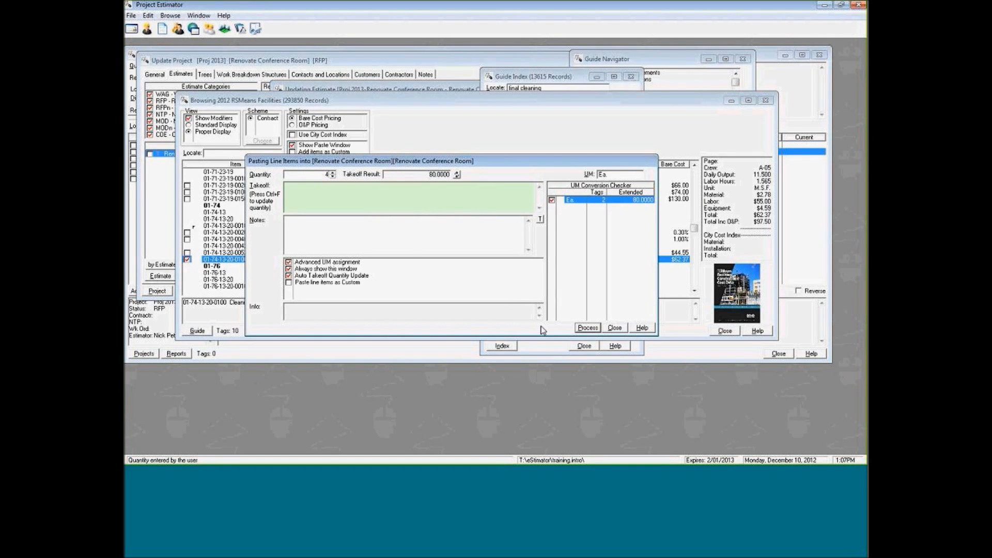
left_click(585, 331)
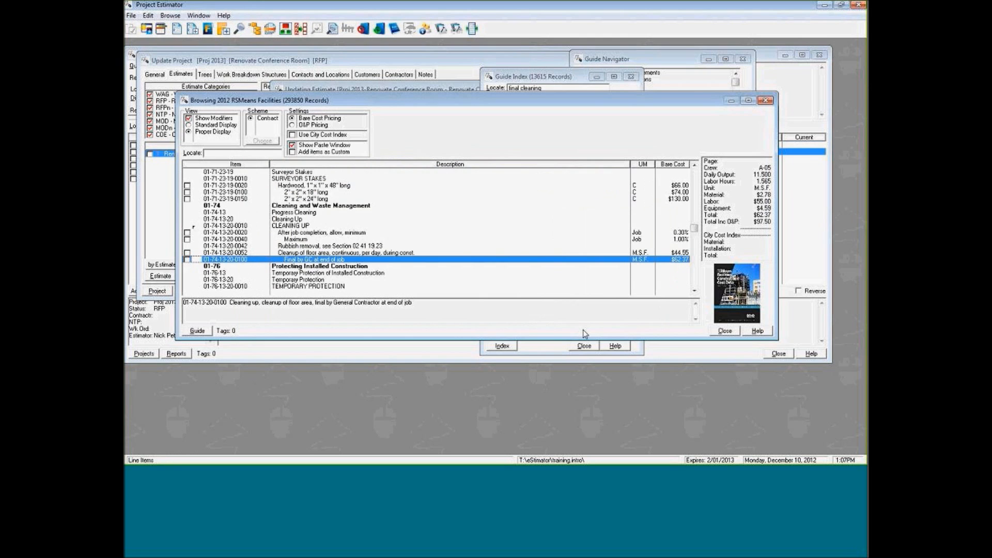
Step: Close the cost guide and examine the line item details of the C.Y. rubbish handling item
left_click(768, 101)
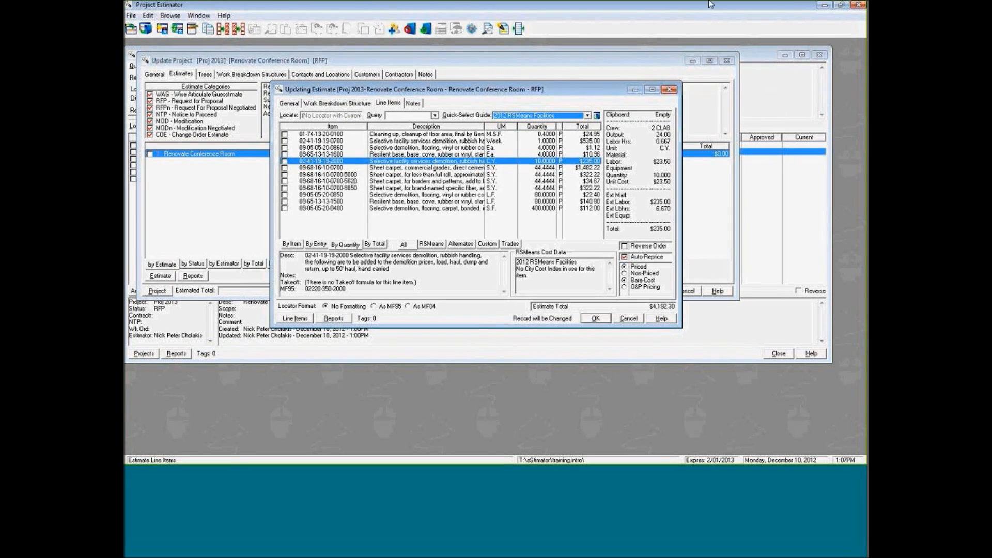
left_click(424, 163)
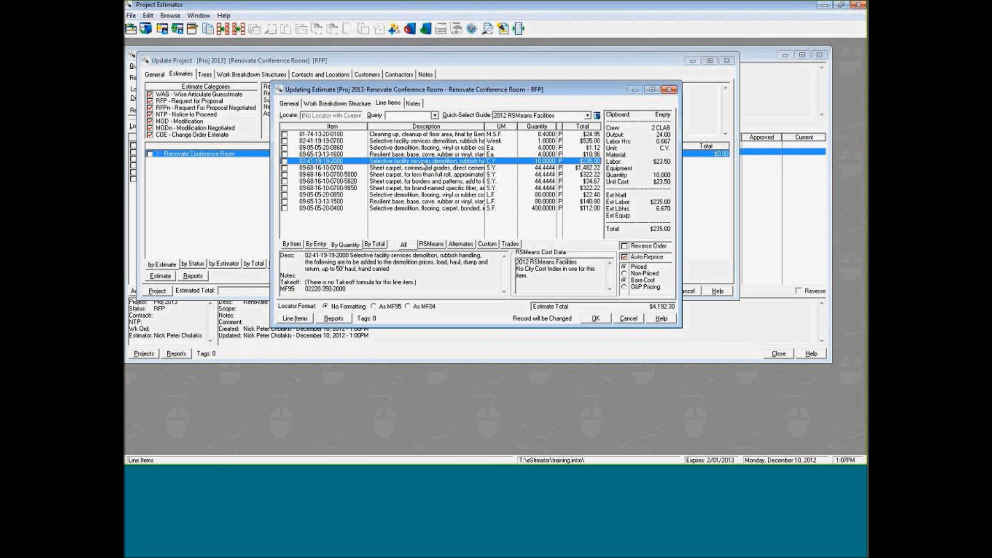
double_click(424, 163)
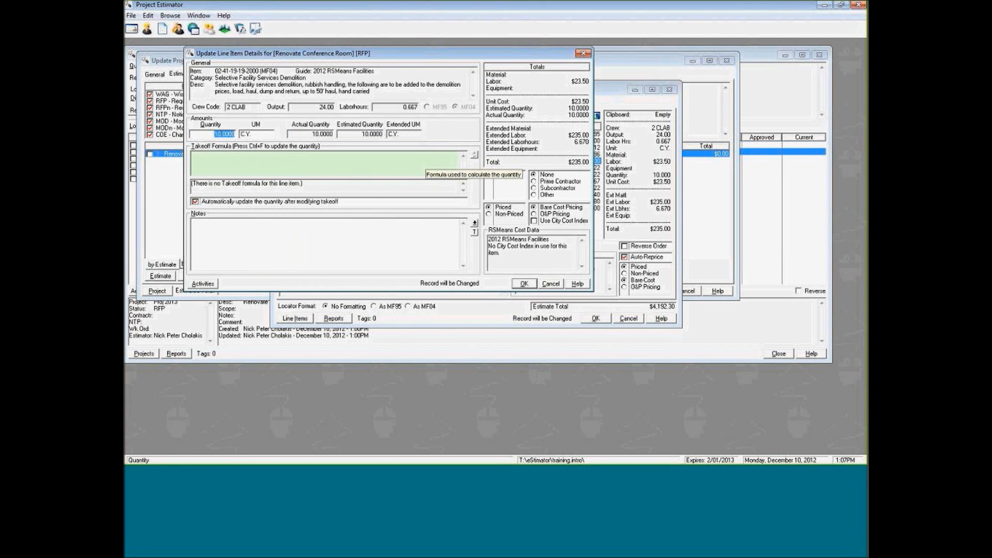
key("Escape")
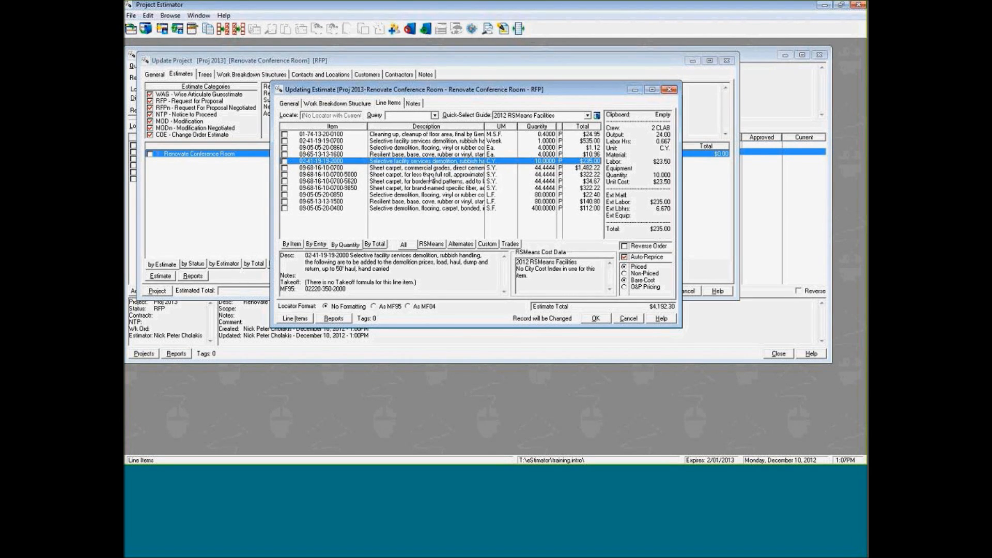
right_click(429, 181)
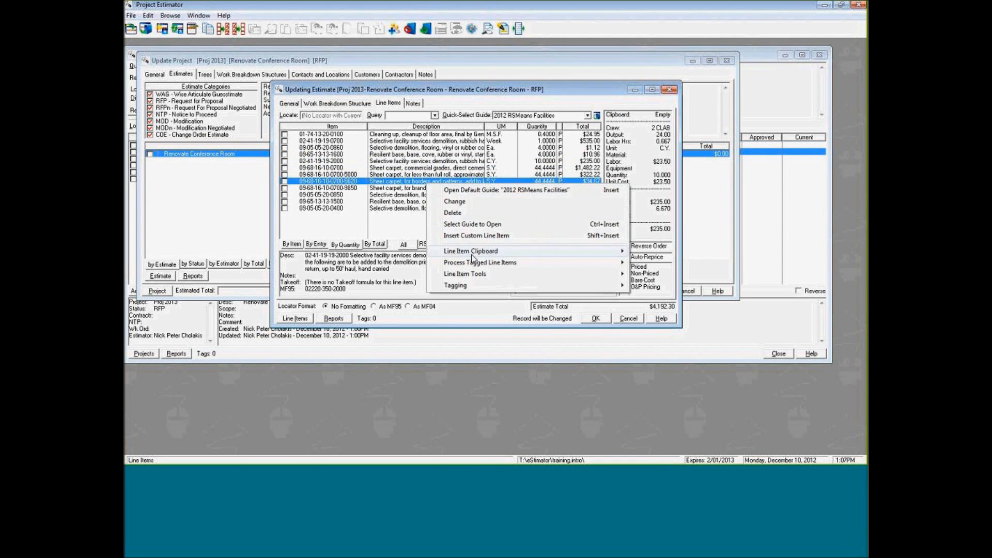
mouse_move(468, 252)
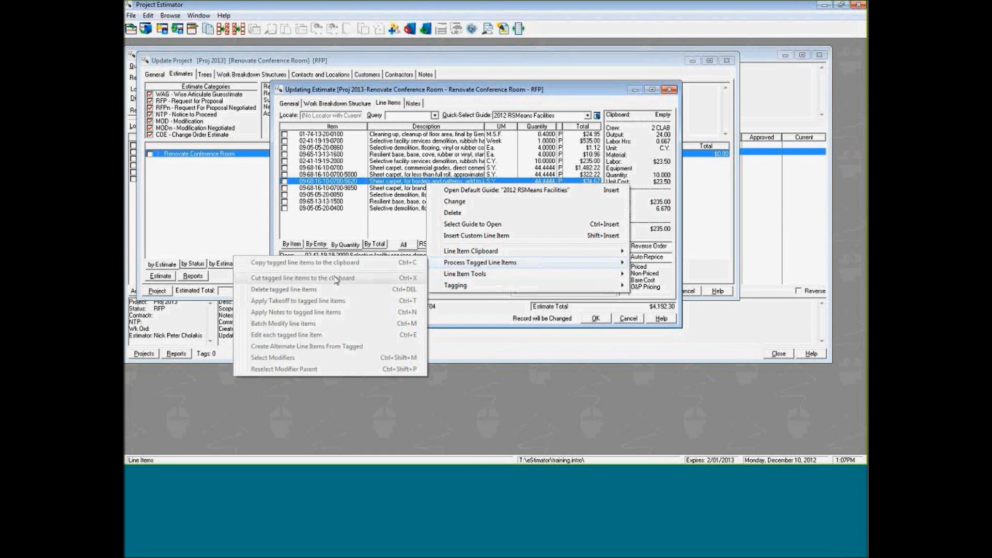
left_click(376, 226)
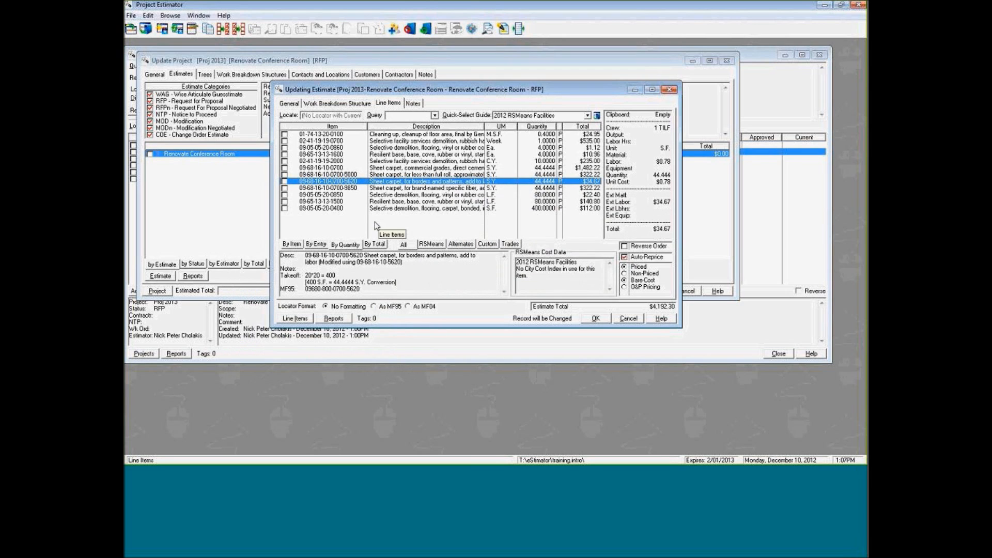
Step: Save the estimate's line items and export the tagged Renovate Conference Room estimate as an Estimate Details report in Adobe PDF format
left_click(592, 320)
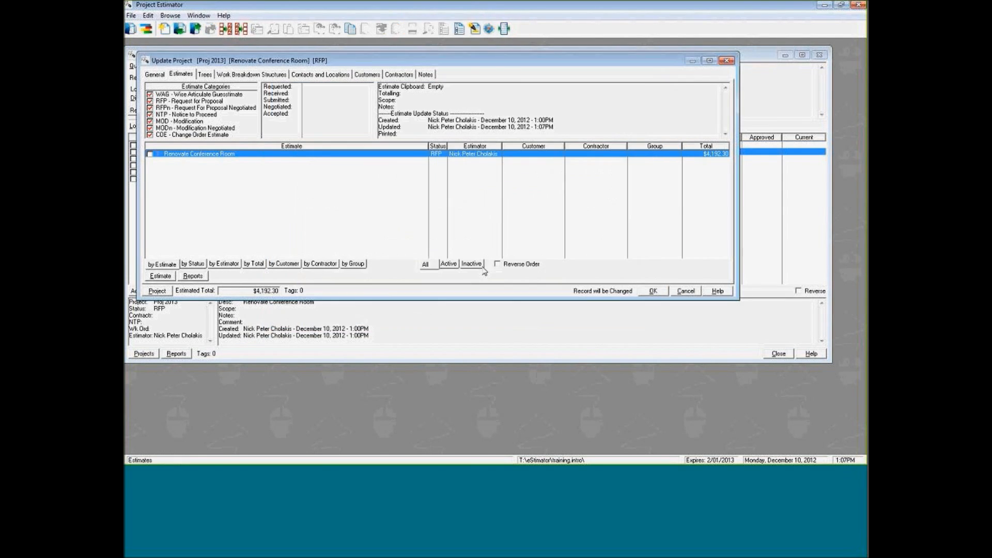
key("space")
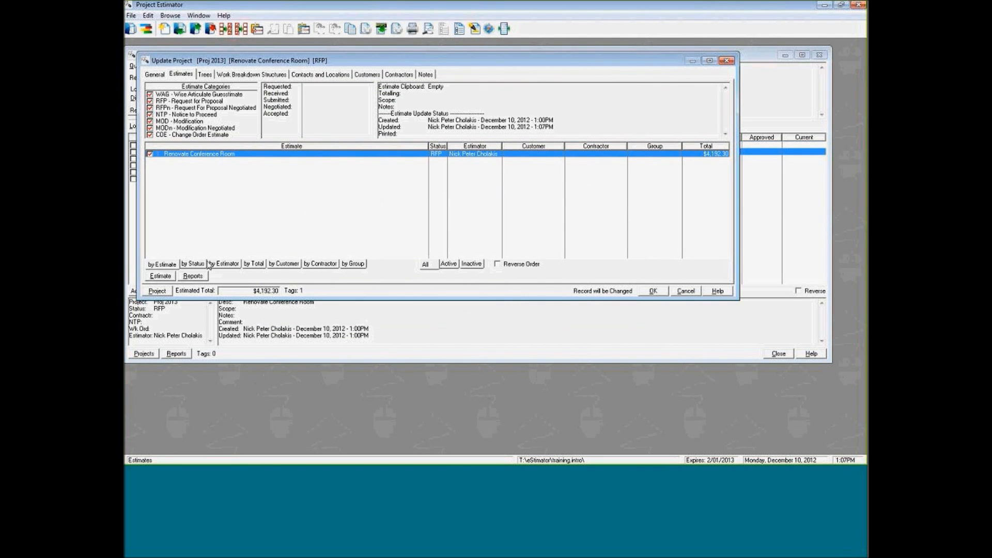
left_click(193, 276)
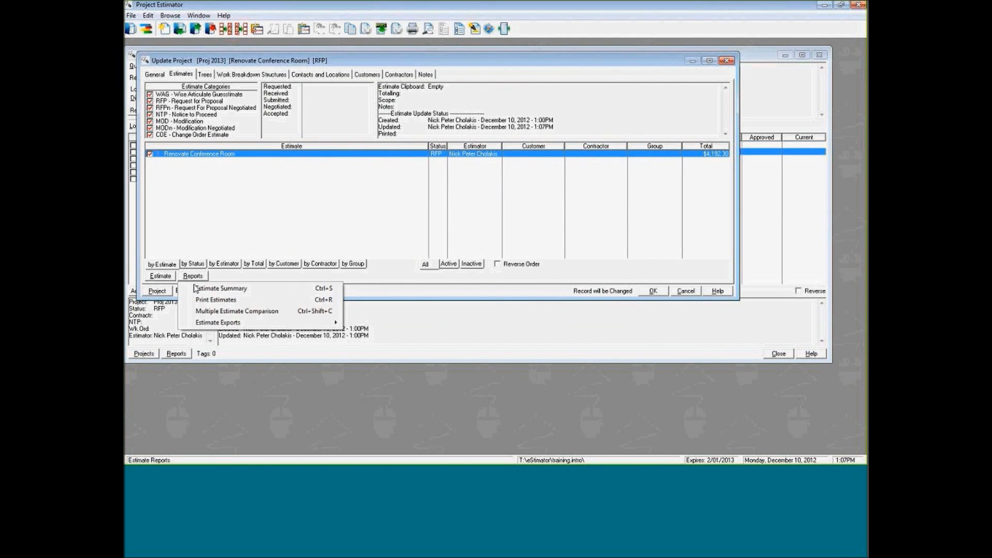
left_click(217, 307)
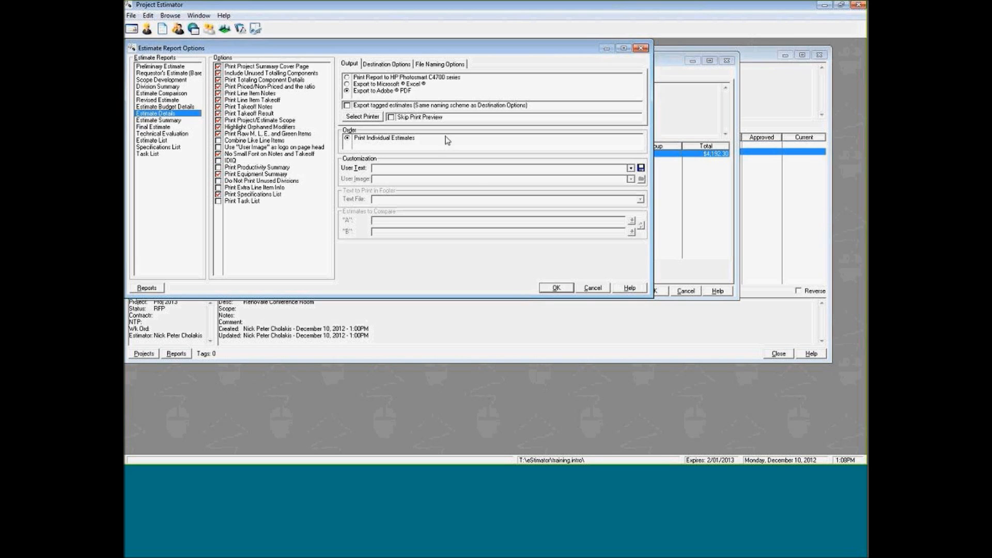
left_click(557, 288)
left_click(558, 297)
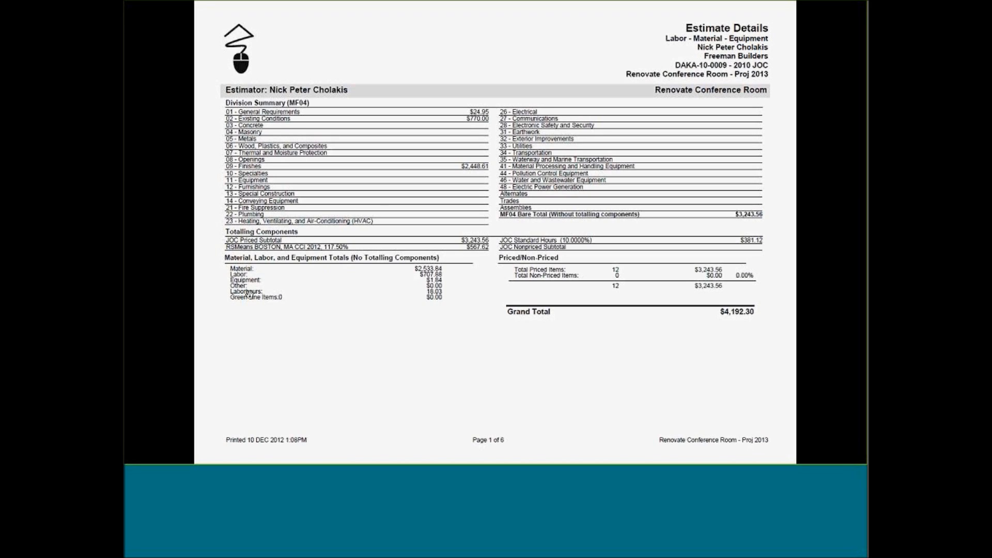
Step: Review the Estimate Details PDF through the totalling components, line items, equipment summary and specifications list, and dismiss the export summary
left_click(195, 311)
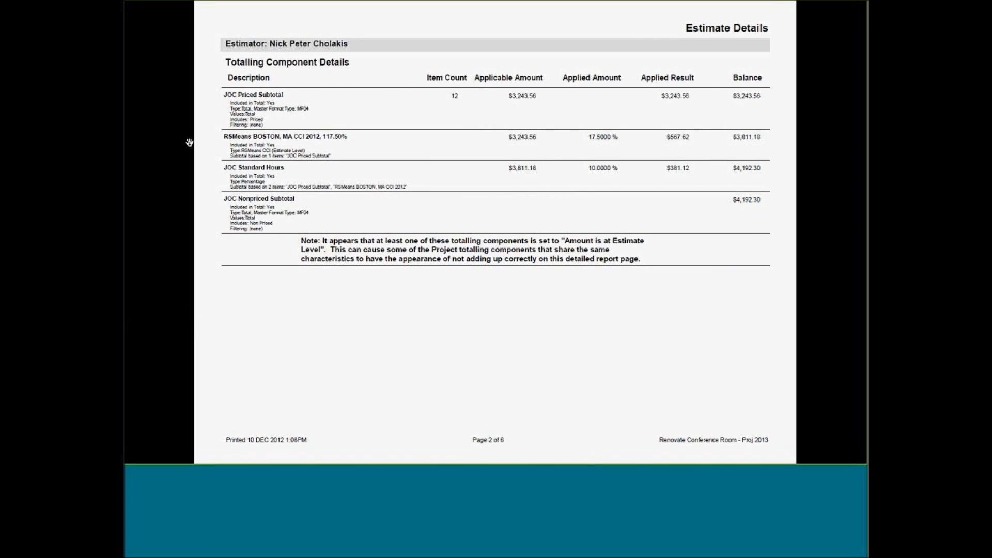
scroll(191, 143, "up", 1)
scroll(192, 143, "down", 1)
scroll(191, 142, "down", 1)
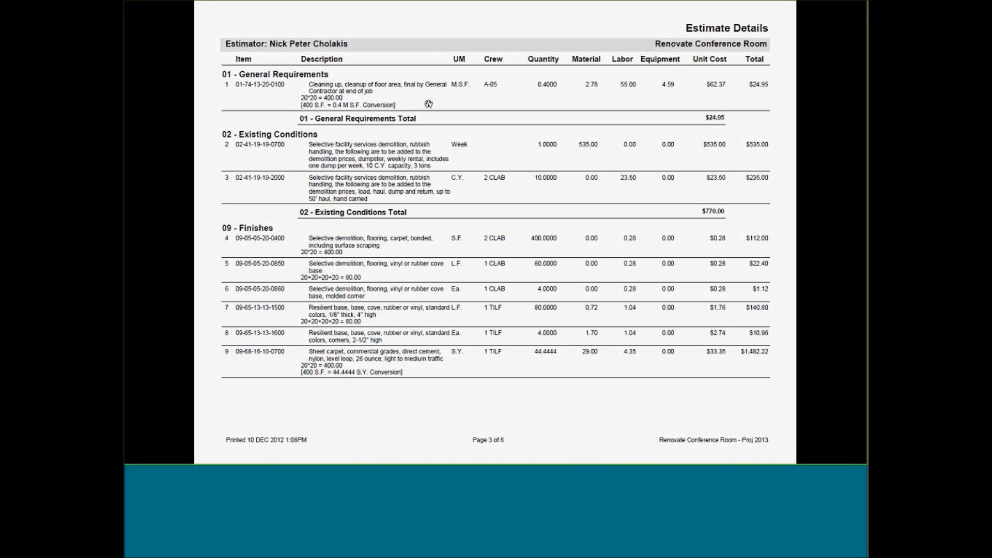
scroll(428, 104, "down", 2)
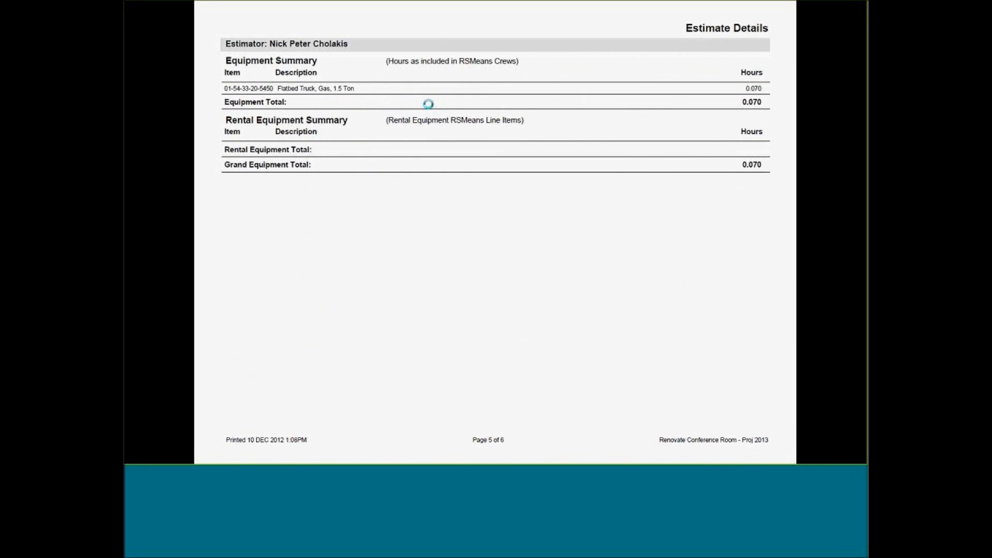
scroll(428, 104, "down", 1)
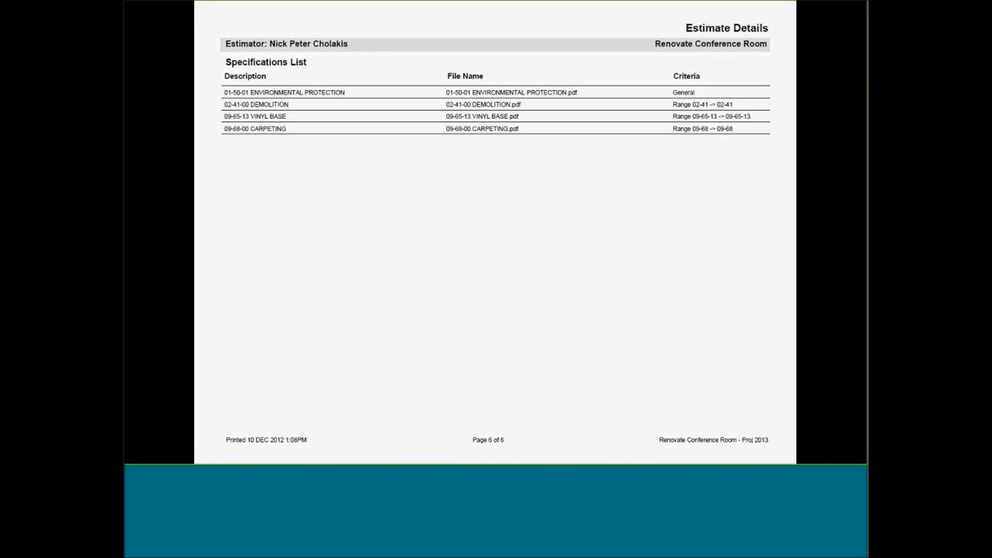
key("Escape")
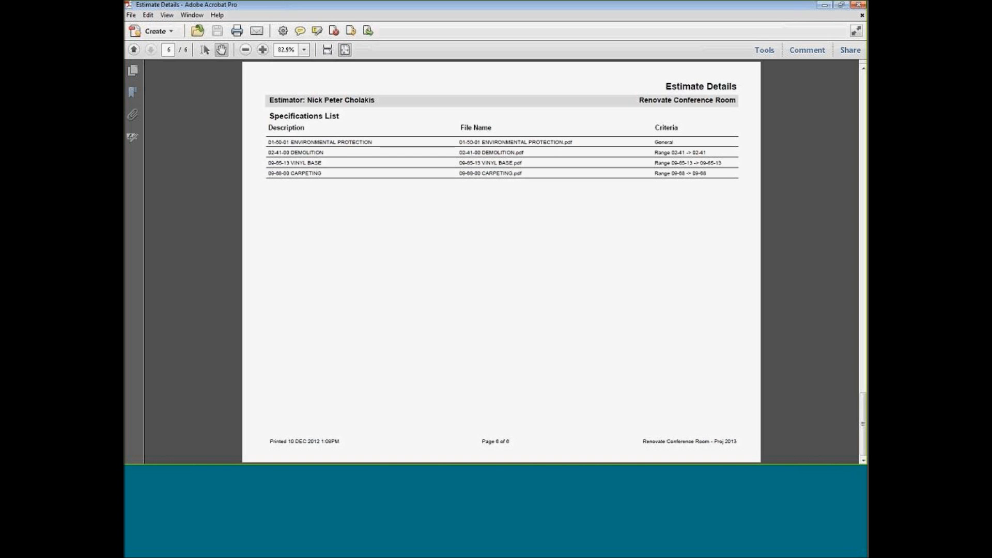
left_click(821, 5)
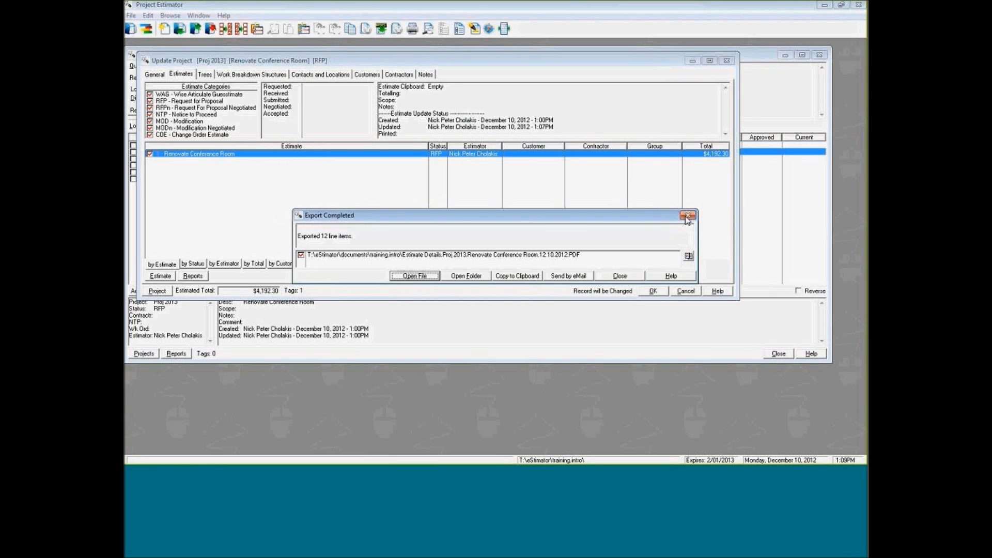
left_click(617, 276)
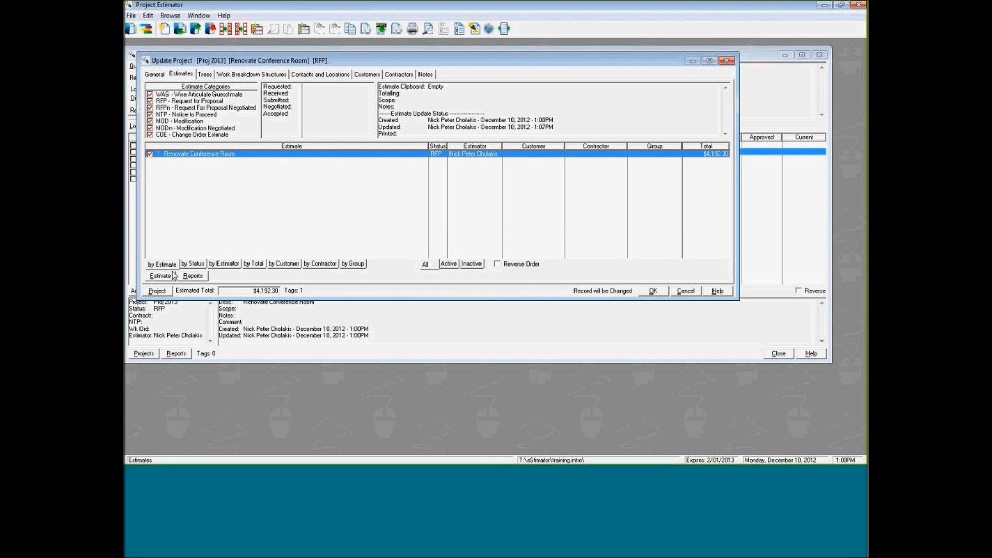
Step: Export the Specifications List report for the tagged estimate to Adobe PDF, including the general specification 01-50-01 ENVIRONMENTAL PROTECTION
left_click(193, 276)
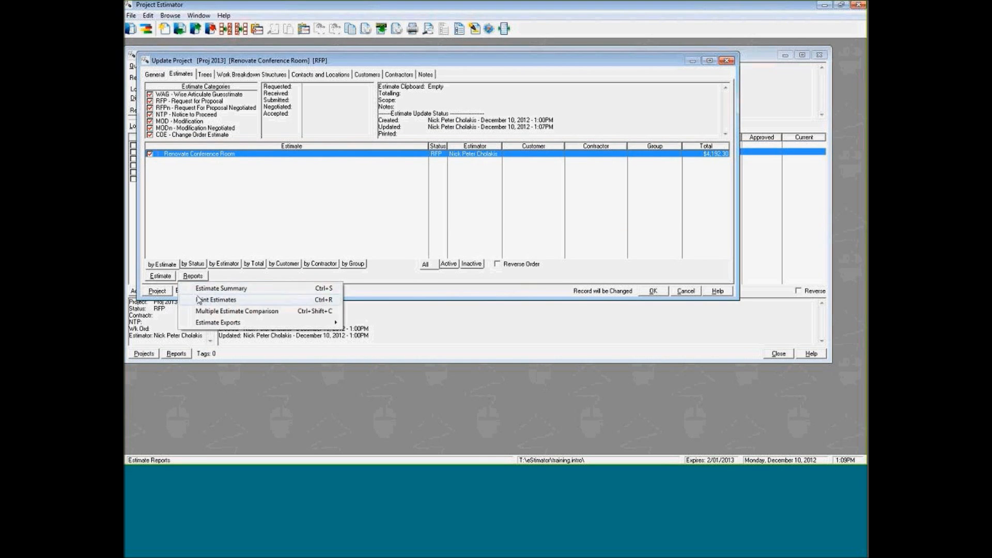
left_click(199, 300)
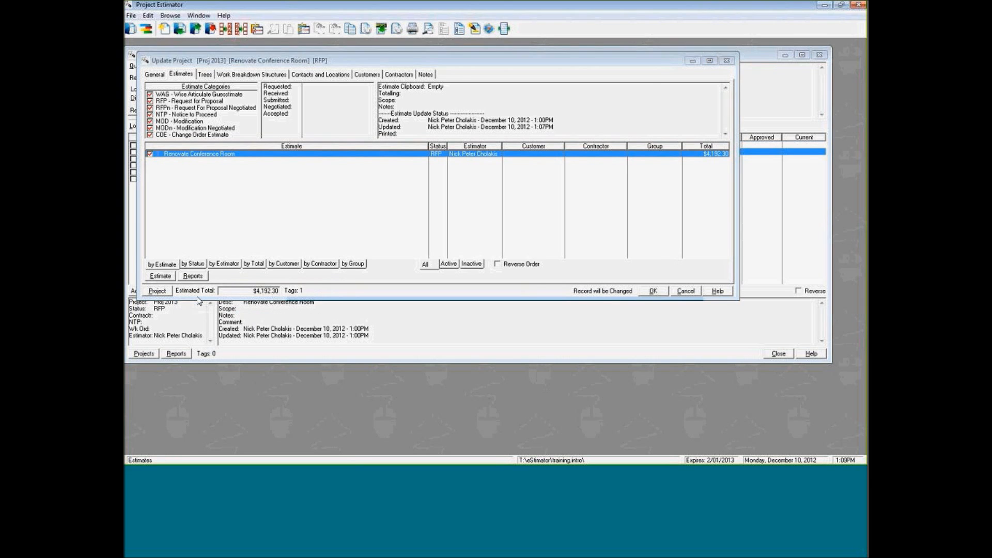
left_click(171, 147)
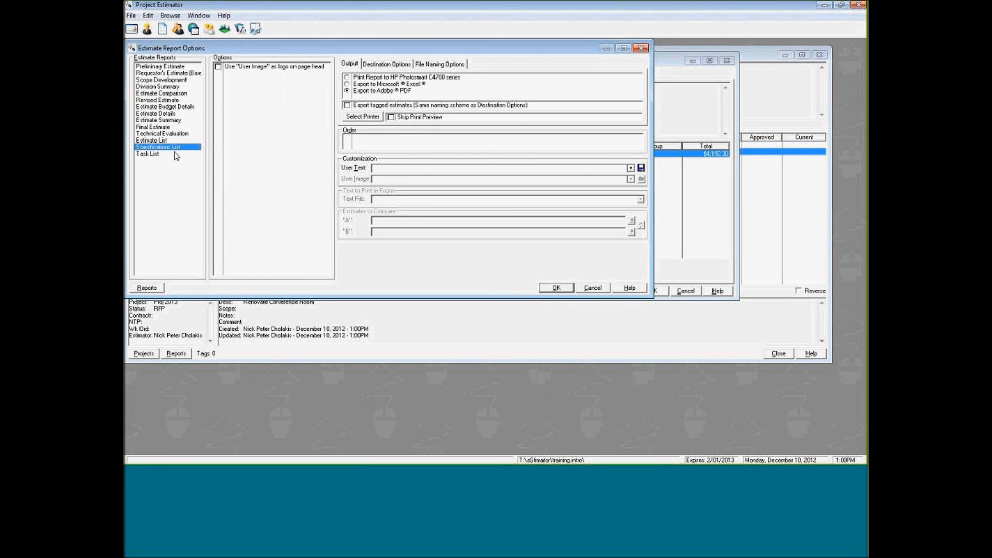
left_click(552, 291)
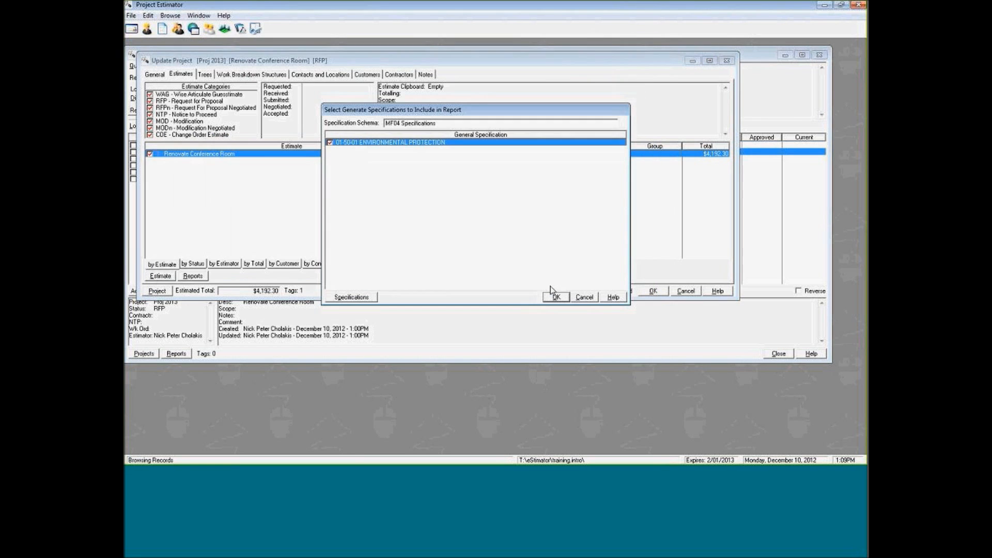
left_click(552, 291)
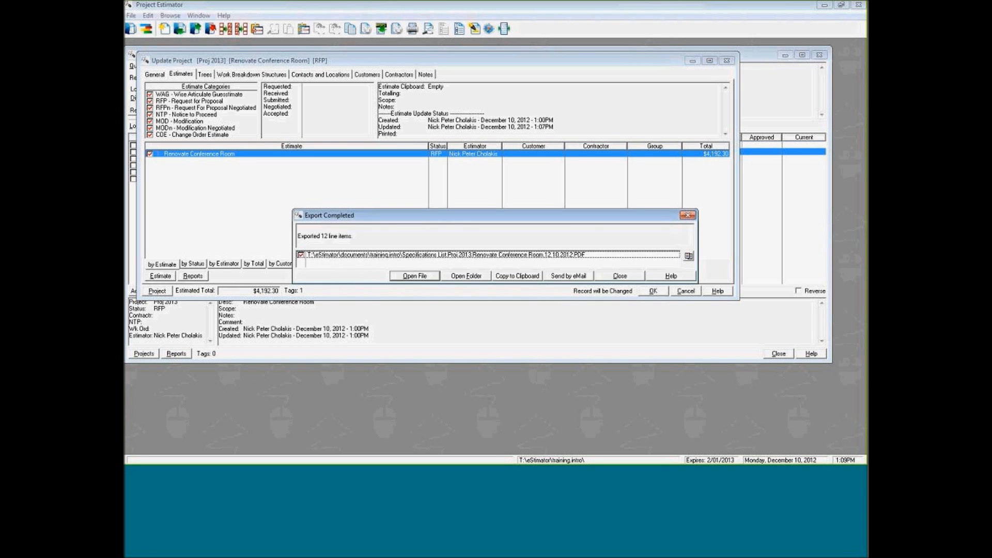
Step: Open the exported Specifications List PDF, examine its environmental protection, demolition and carpeting sections, and dismiss the export summary
left_click(398, 274)
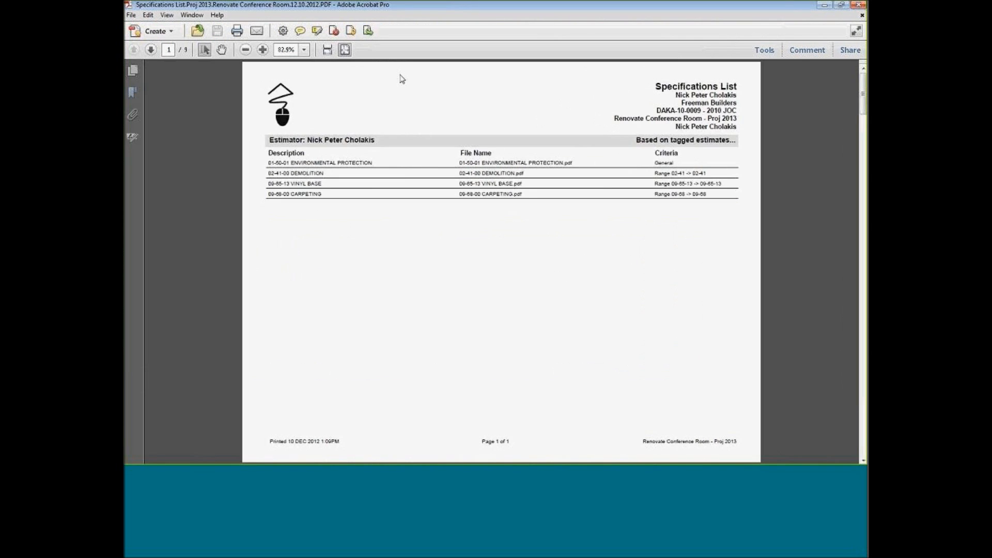
key("alt+F4")
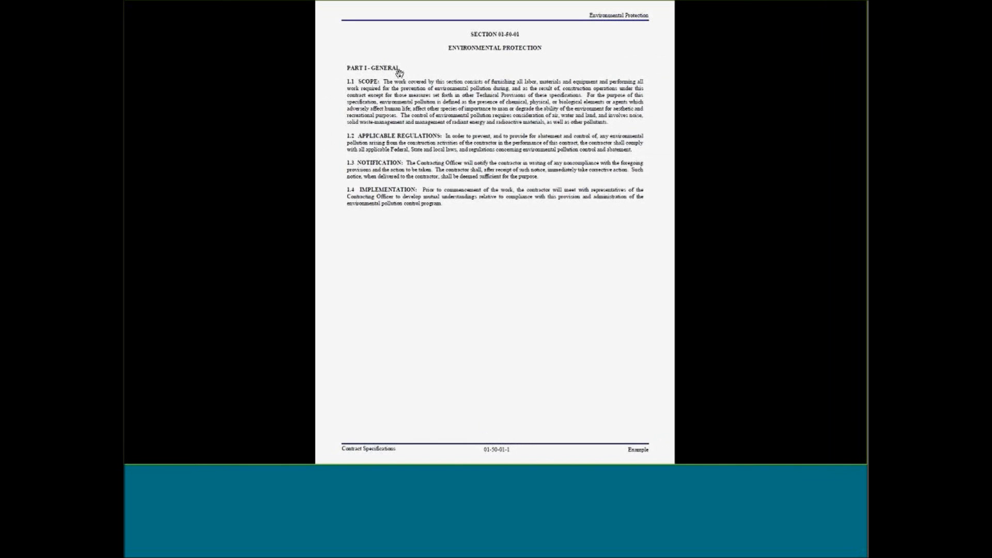
left_click(399, 72)
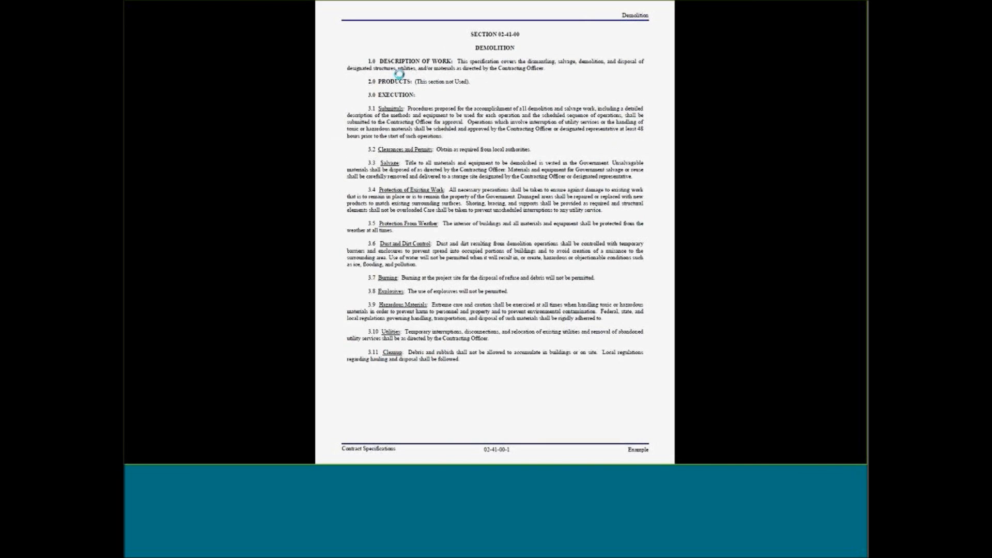
key("Page_Down")
key("Page_Down")
key("Page_Down")
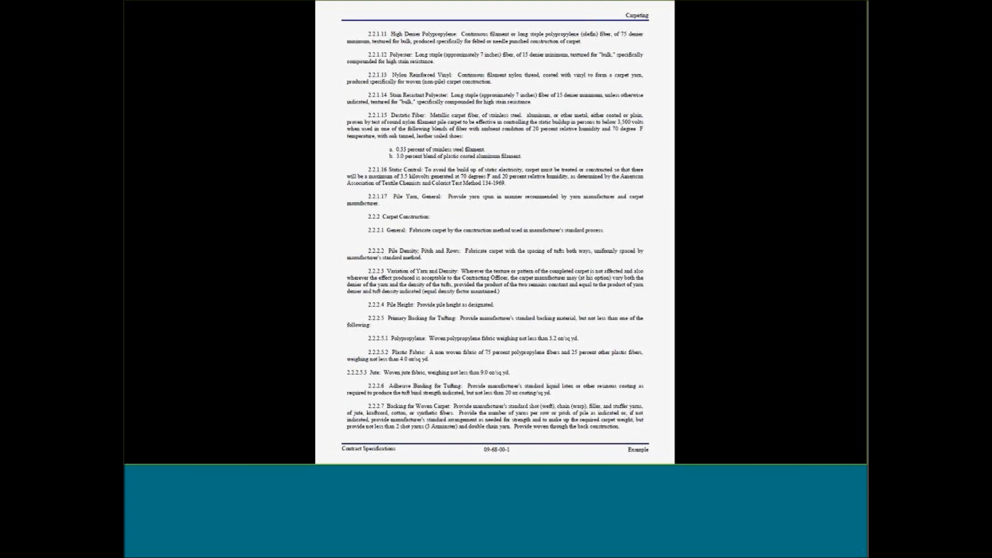
key("Page_Down")
key("Page_Down")
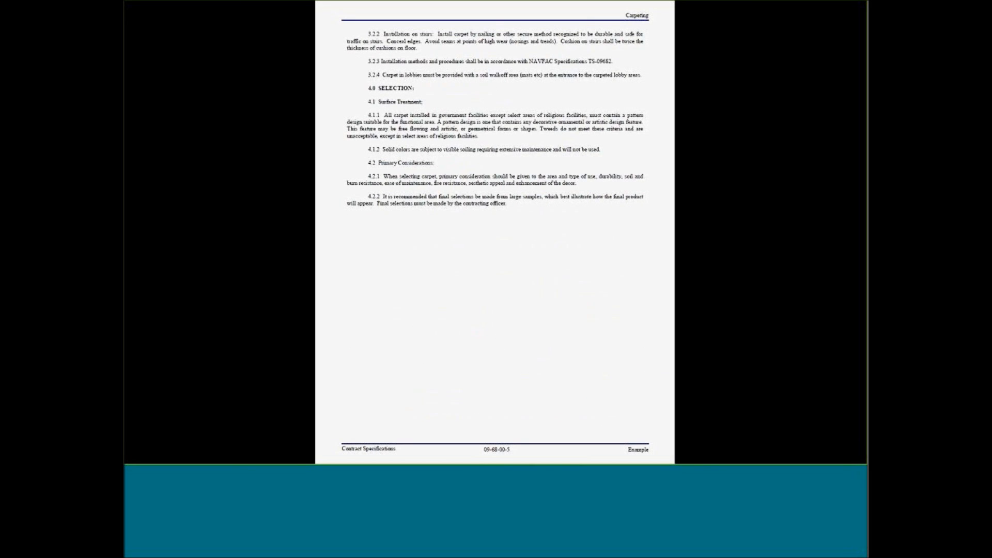
key("Page_Up")
key("Page_Up")
key("Page_Up")
key("Page_Up")
key("Page_Down")
key("Page_Down")
key("Page_Down")
key("Page_Down")
key("Escape")
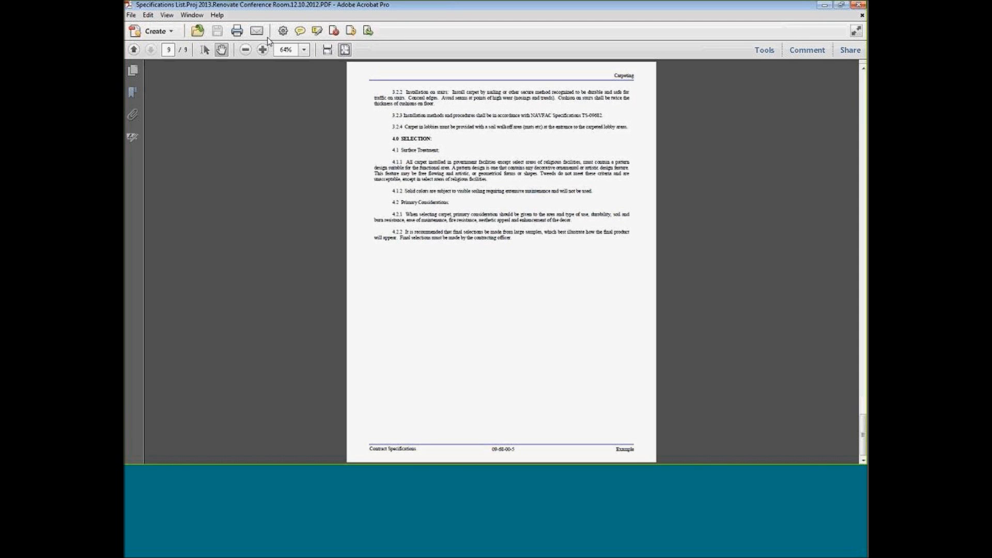
left_click(825, 4)
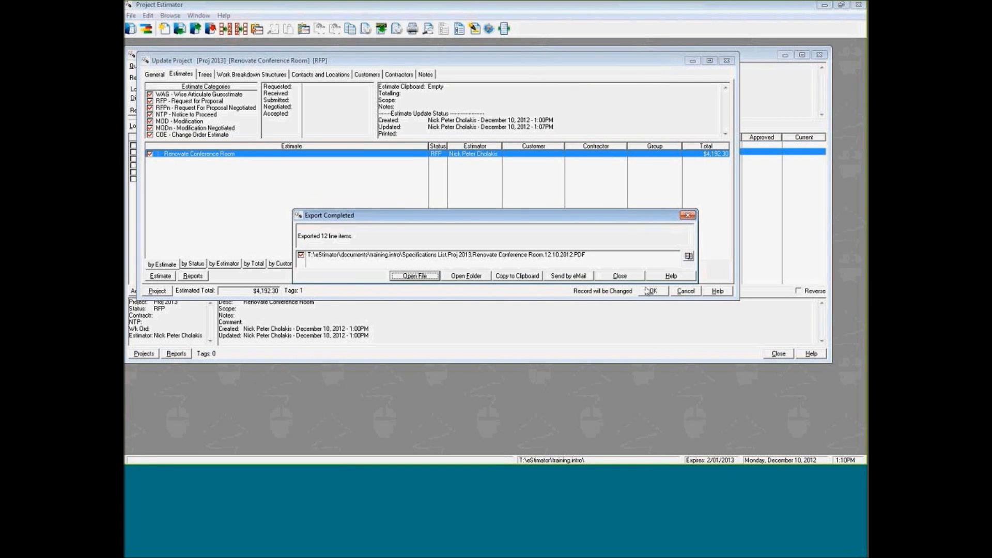
left_click(632, 277)
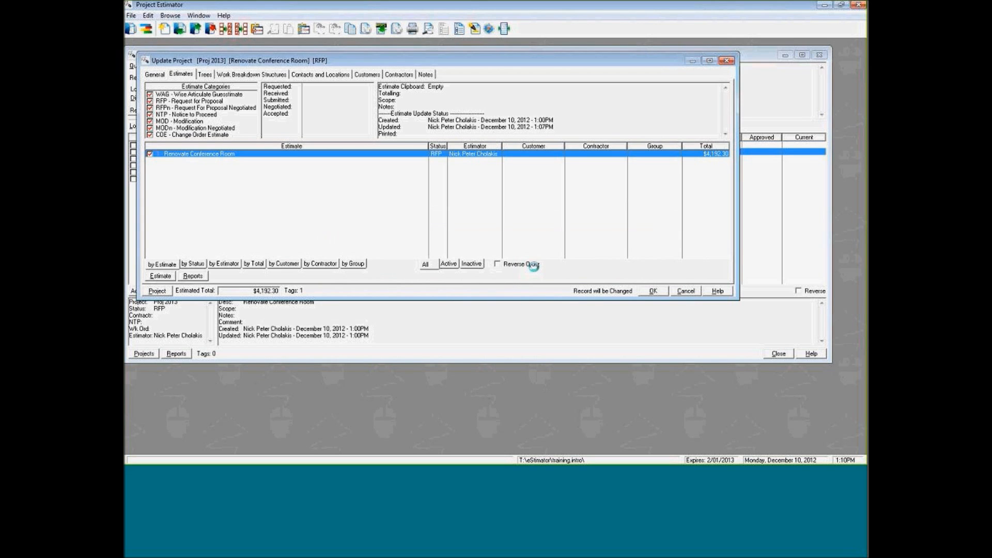
Step: Reopen the Renovate Conference Room estimate, tag all its line items and copy them to the clipboard
double_click(213, 155)
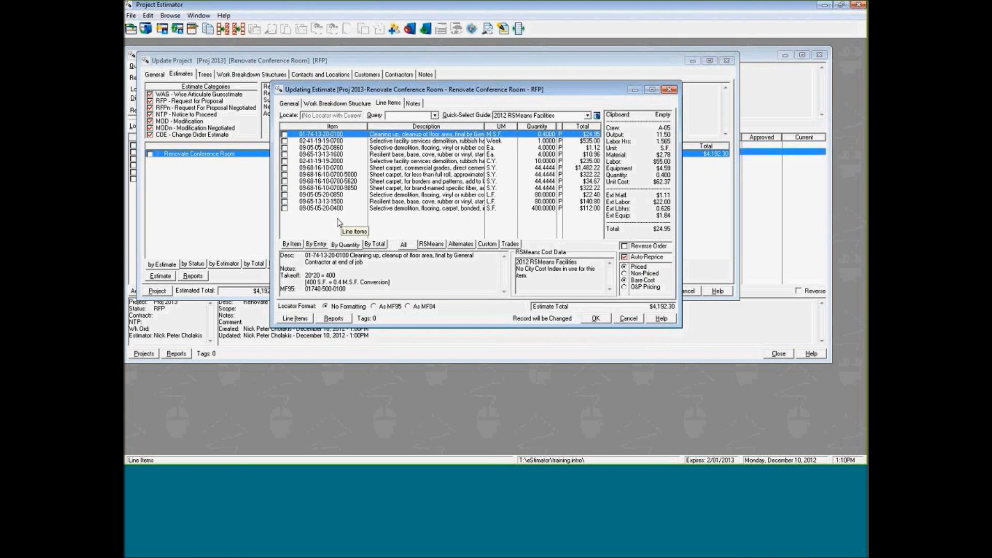
key("ctrl+a")
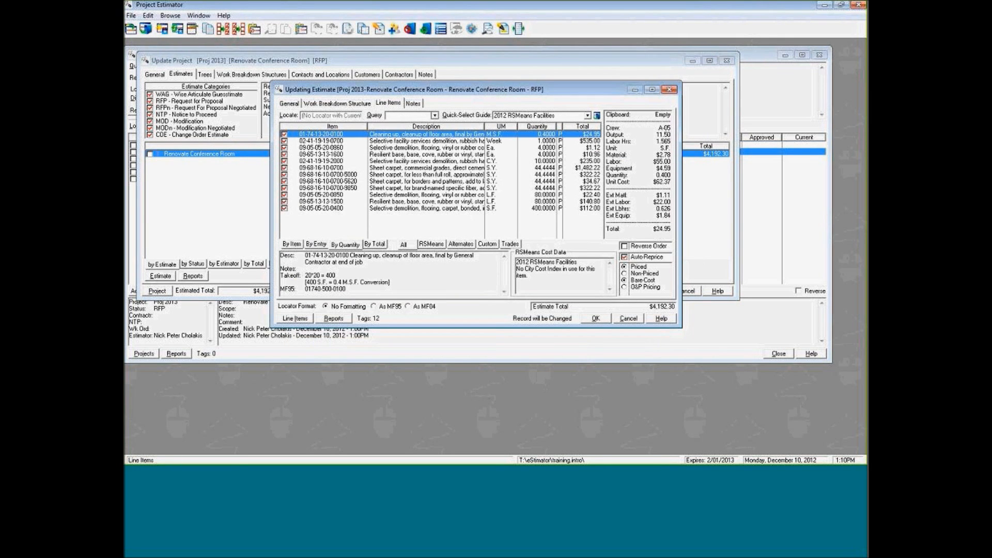
key("ctrl+c")
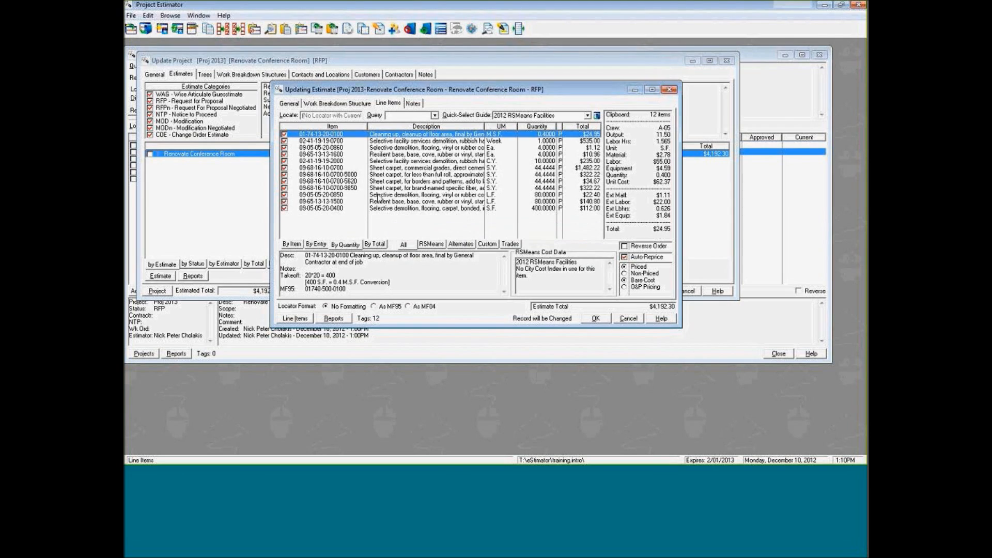
Step: Close the source estimate and add a new RFP estimate to the project with the description Renovate #2
left_click(617, 319)
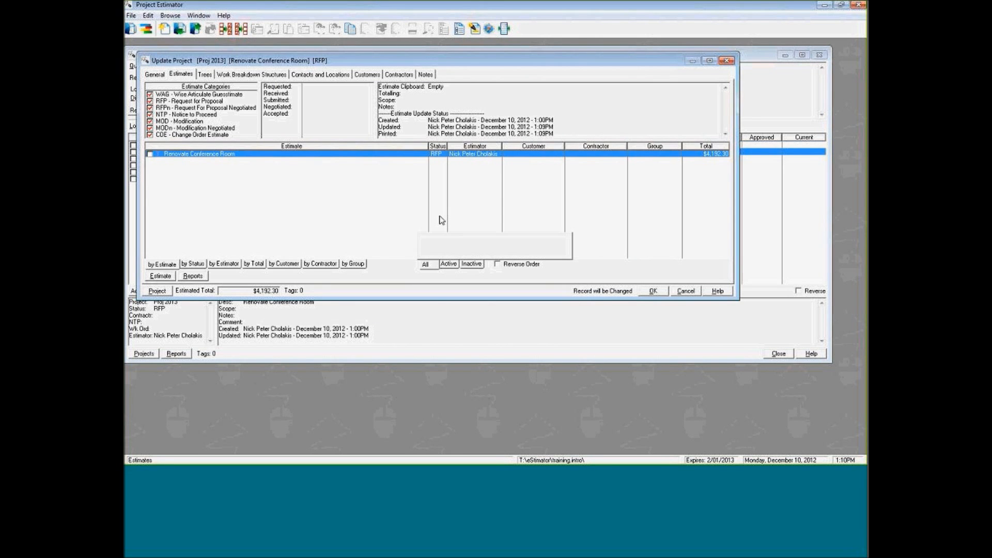
key("Insert")
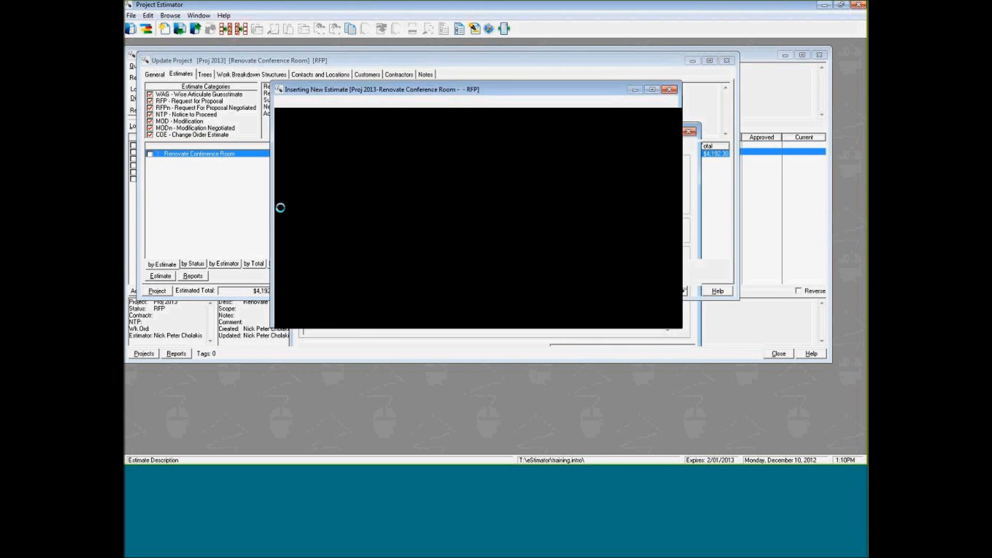
type("Renovat")
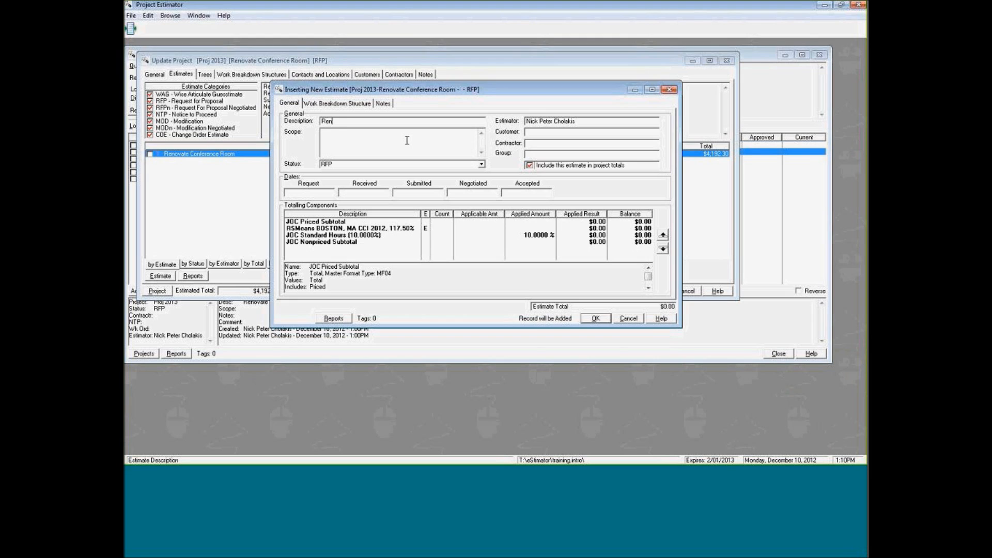
type("e")
type(" #2")
key("Return")
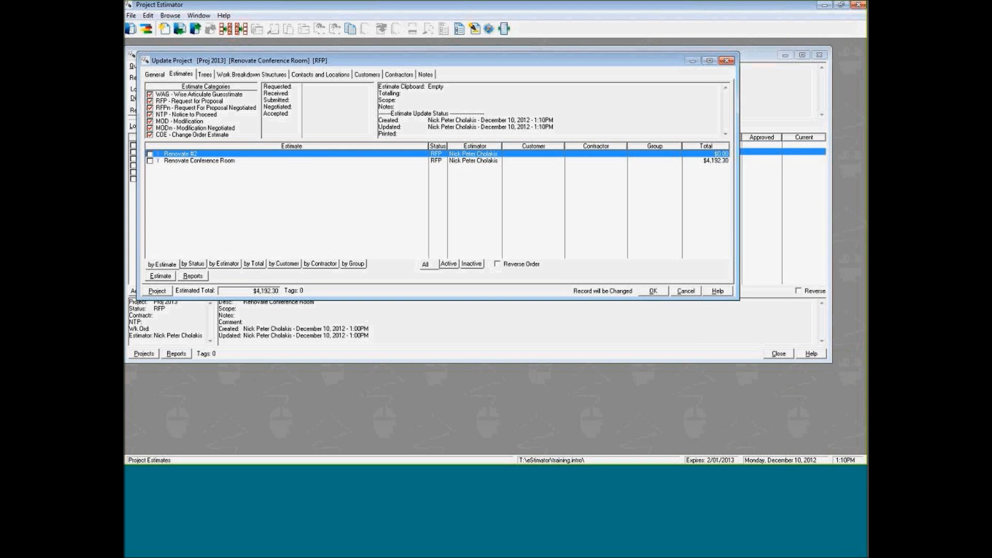
Step: Open the Renovate #2 estimate, paste the copied line items from the clipboard and tag them all
double_click(407, 189)
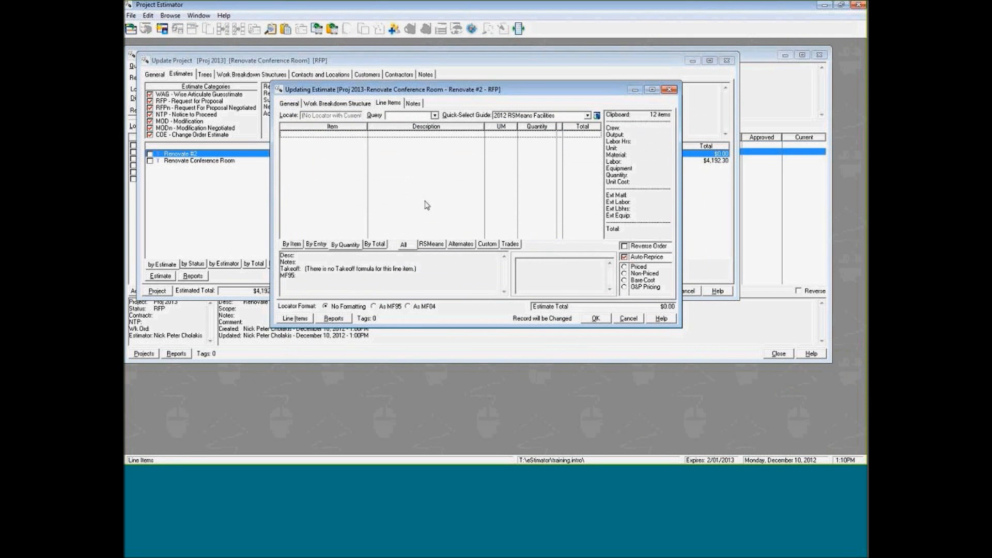
key("ctrl+v")
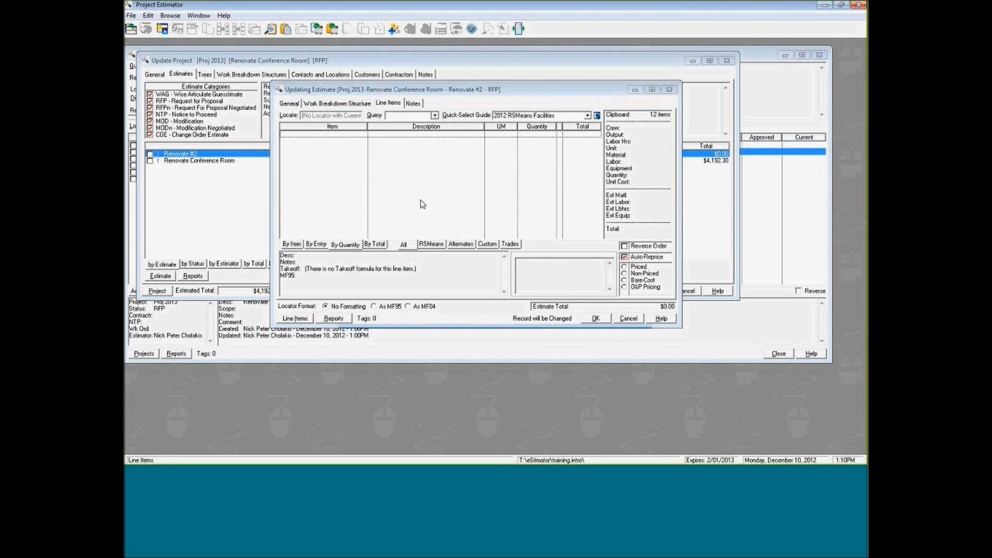
left_click(465, 264)
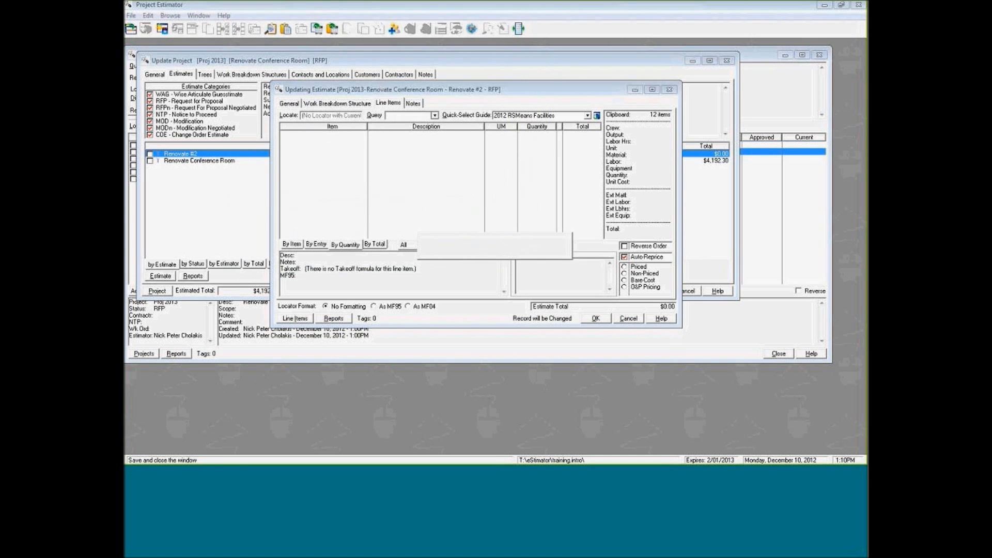
left_click(682, 355)
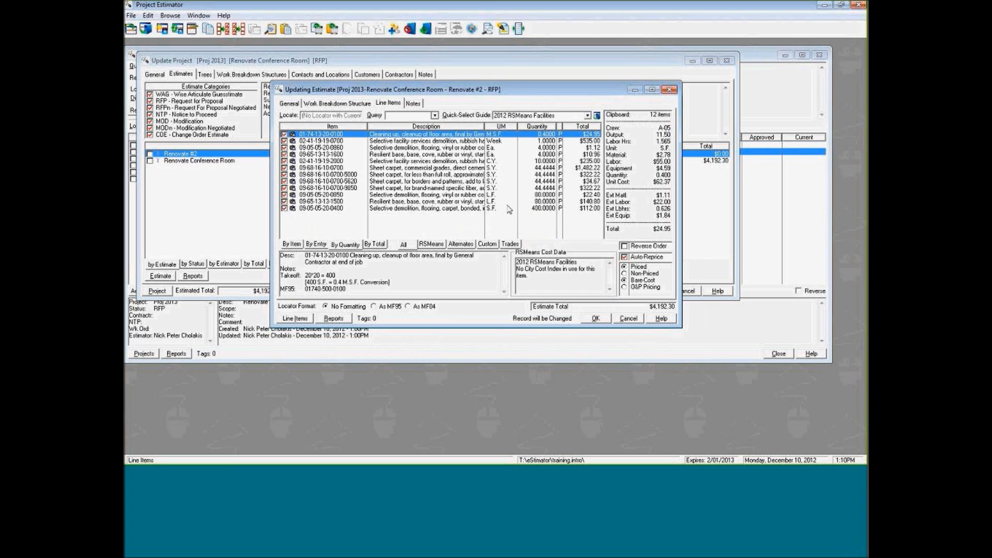
key("ctrl+a")
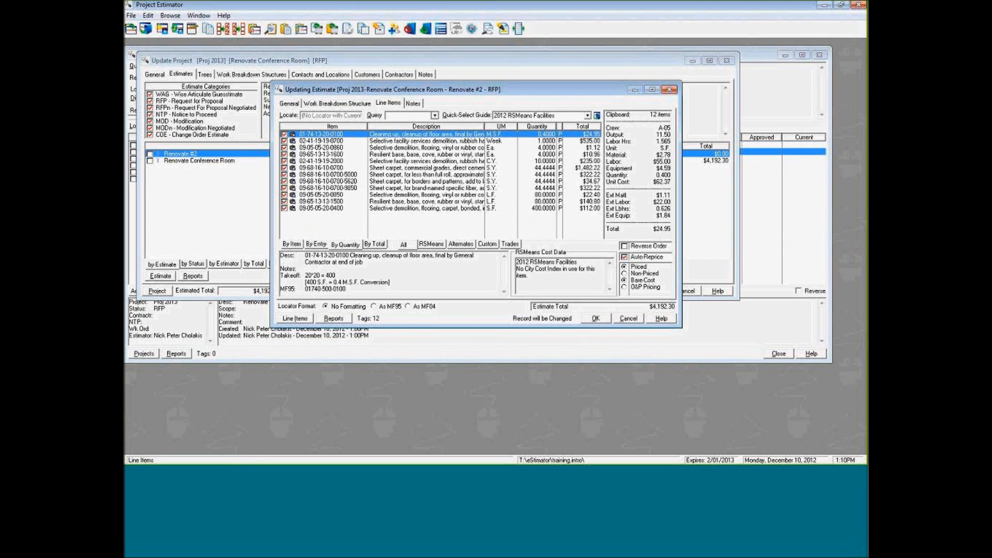
key("ctrl+b")
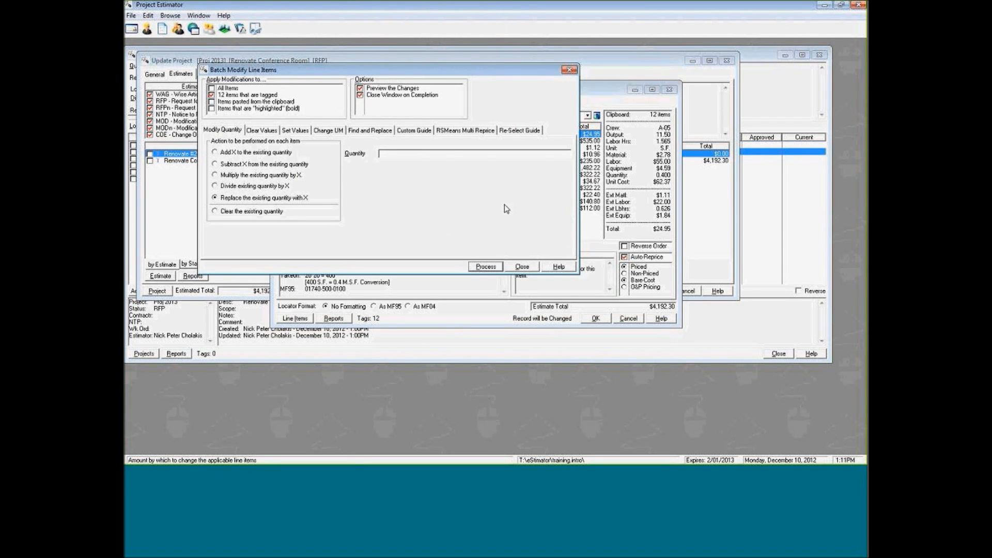
key("Escape")
key("ctrl+h")
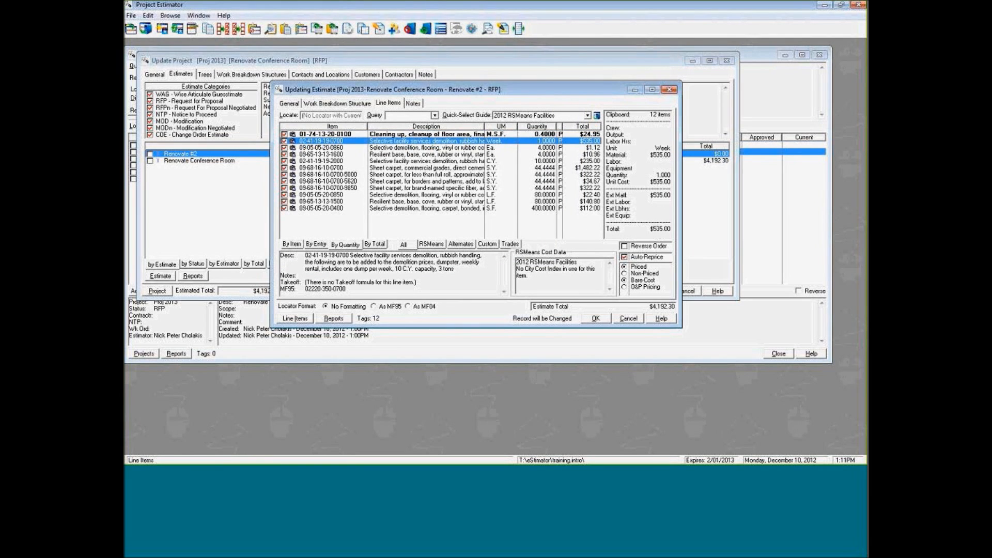
key("ctrl+b")
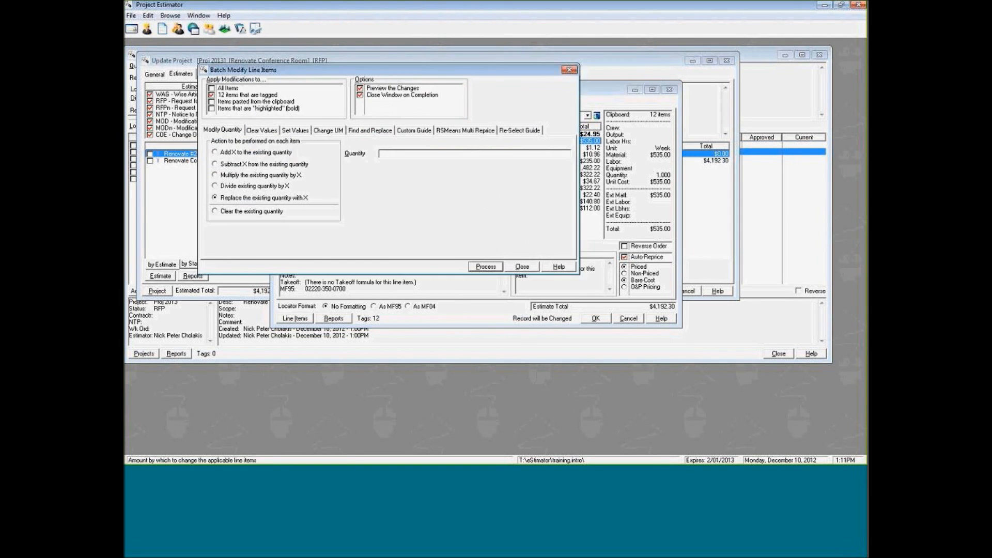
key("Escape")
right_click(387, 174)
mouse_move(442, 251)
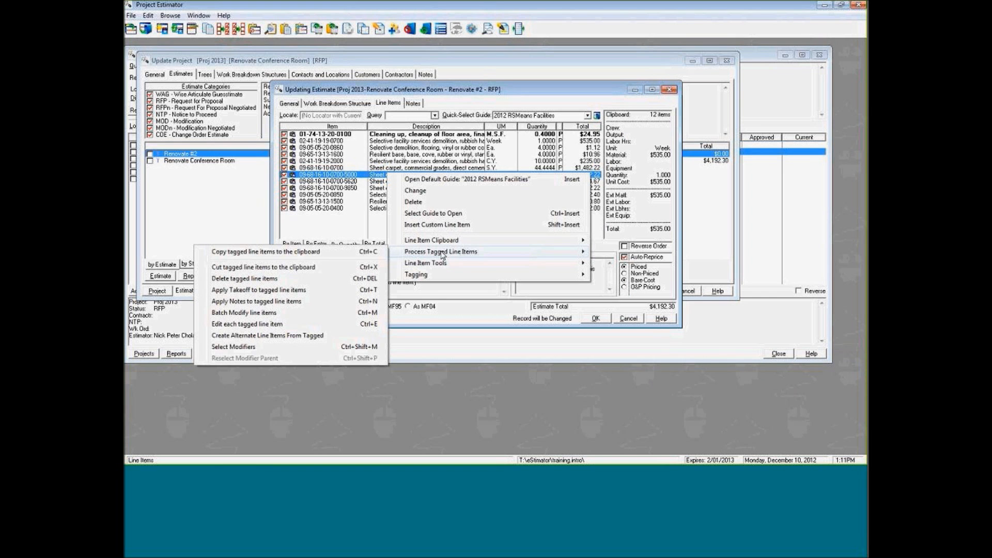
left_click(317, 315)
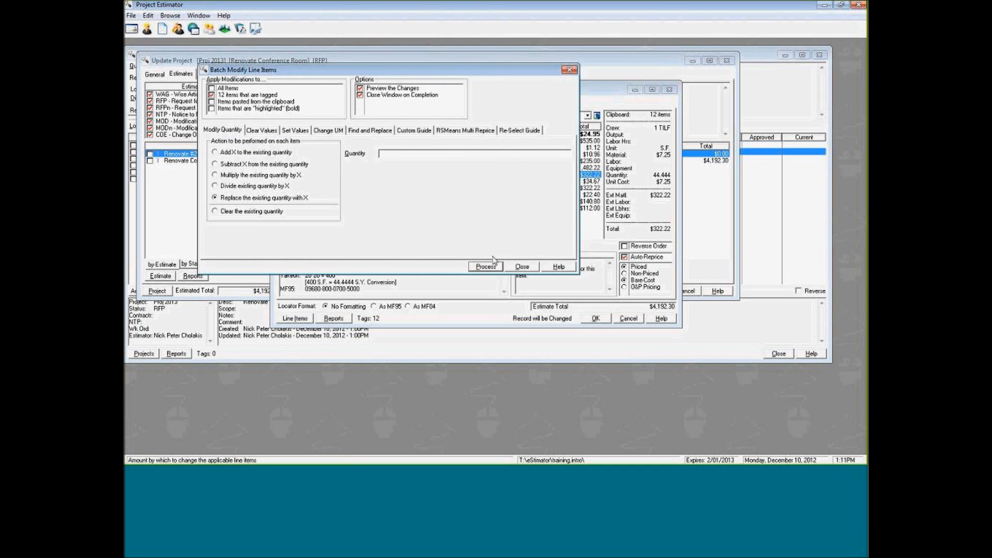
left_click(522, 267)
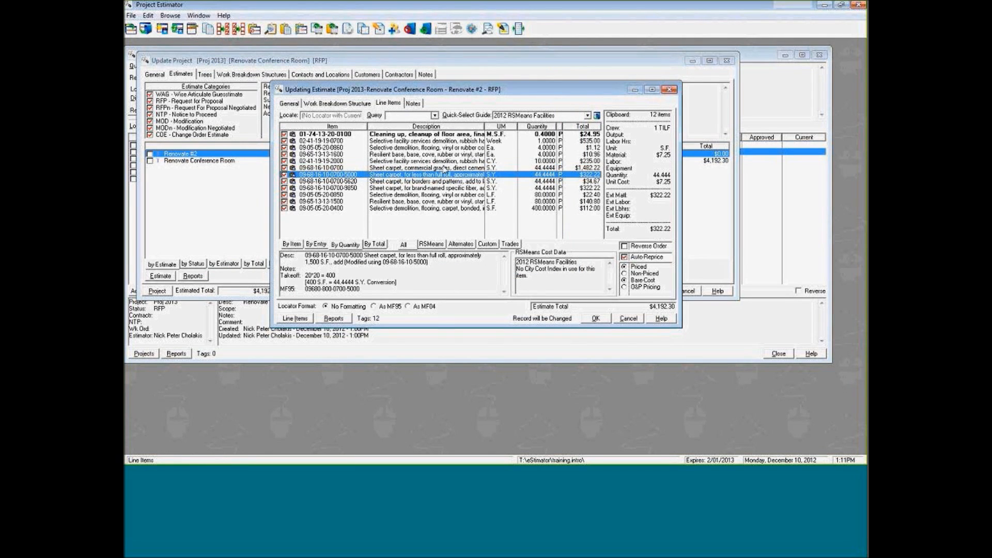
Step: Apply the takeoff formula 40*40 to the tagged line items measured in S.F. and L.F
right_click(446, 169)
left_click(409, 181)
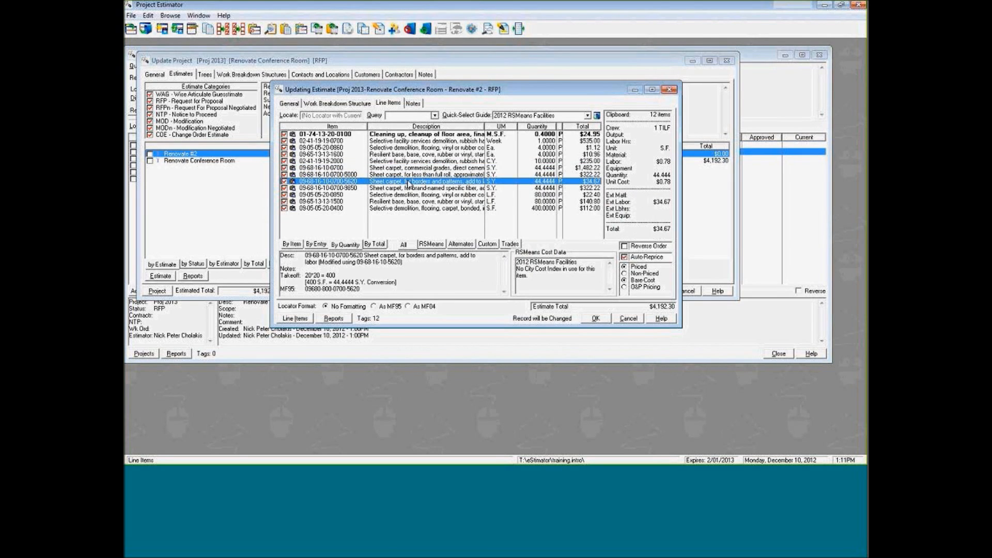
key("ctrl+t")
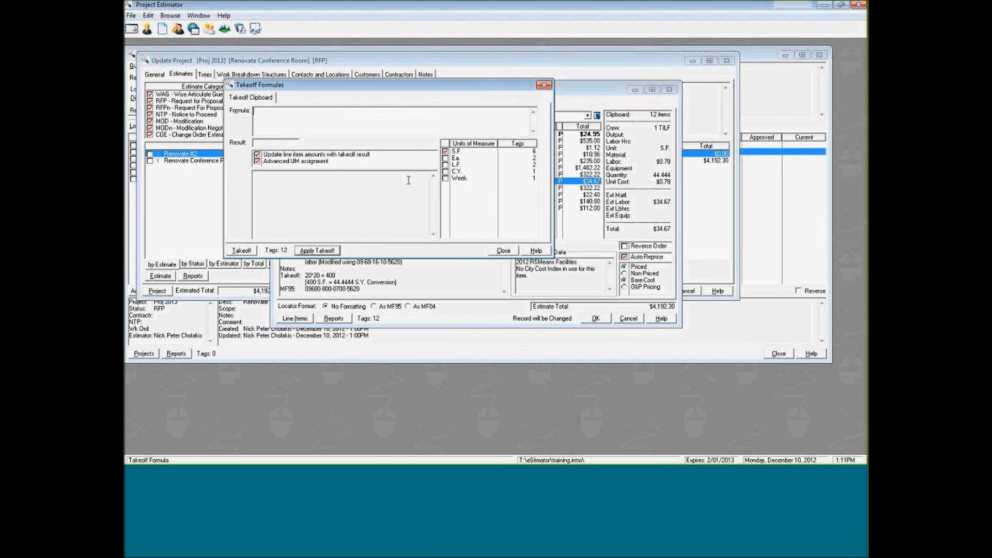
left_click(446, 165)
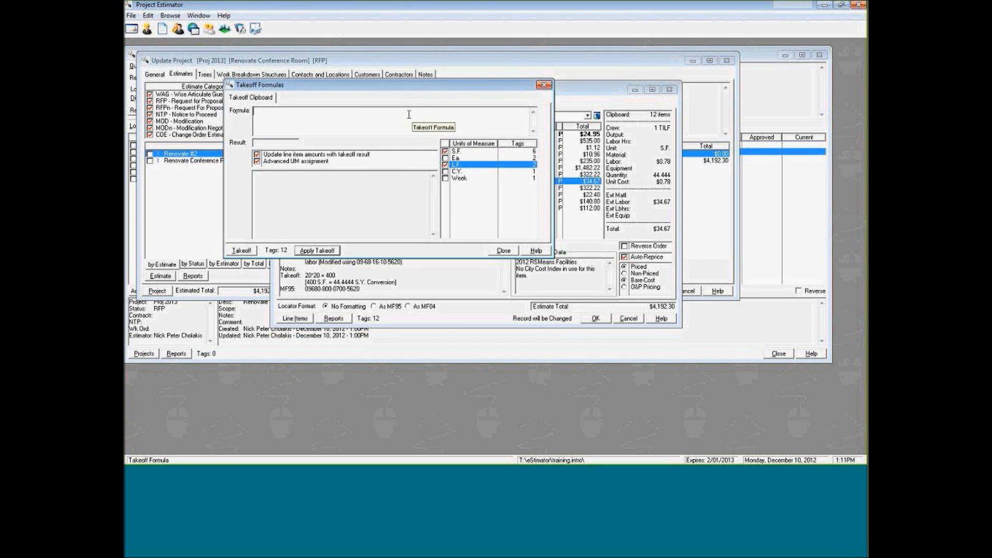
left_click(457, 152)
left_click(320, 116)
type("40*40")
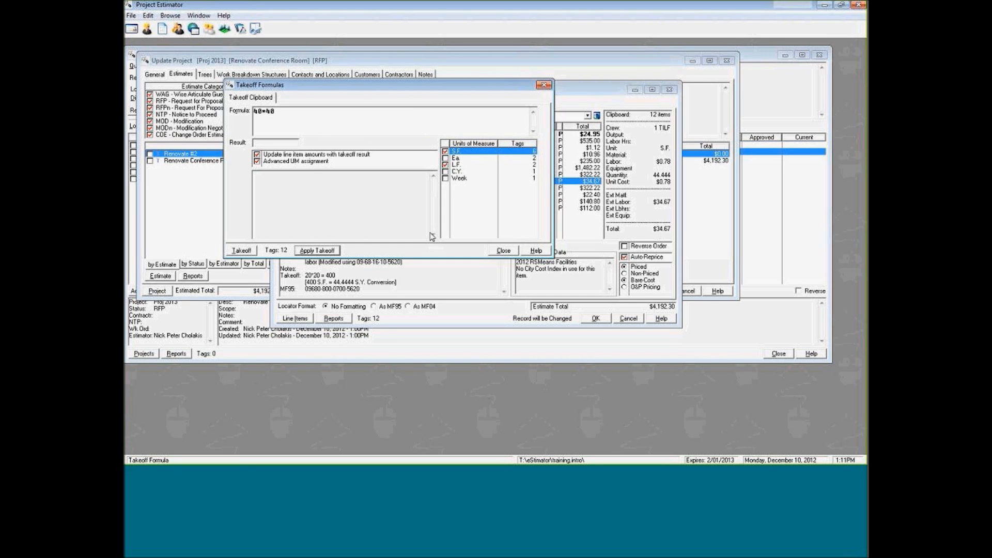
left_click(312, 251)
Step: Apply a takeoff of 10 to the C.Y. line item and 4 to the Ea. line items
left_click_drag(350, 126, 186, 121)
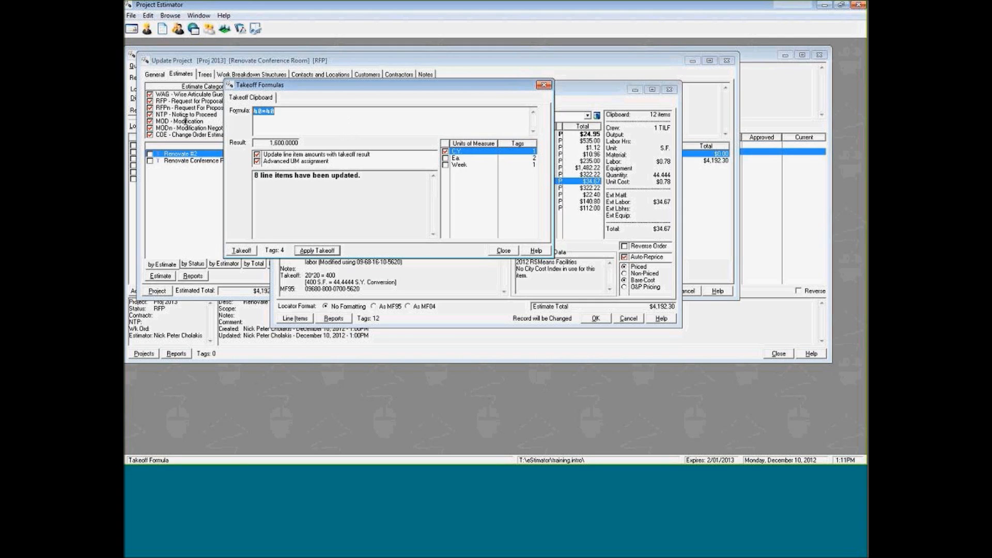
type("10")
left_click(334, 252)
left_click_drag(326, 122, 163, 125)
type("4")
left_click(317, 252)
Step: Apply a takeoff of 2 to the Week line item, close the takeoff formulas and save the Renovate #2 estimate
type("2")
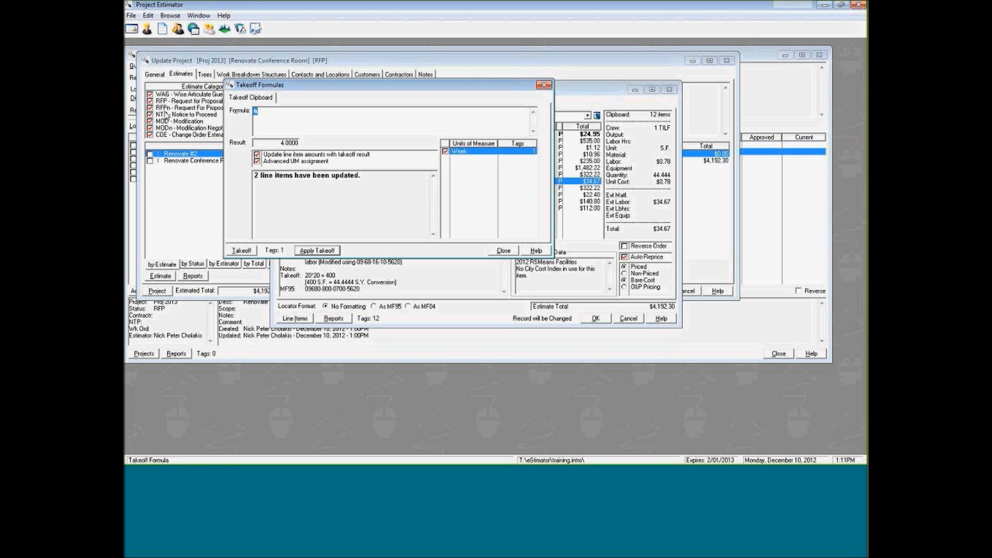
left_click(334, 252)
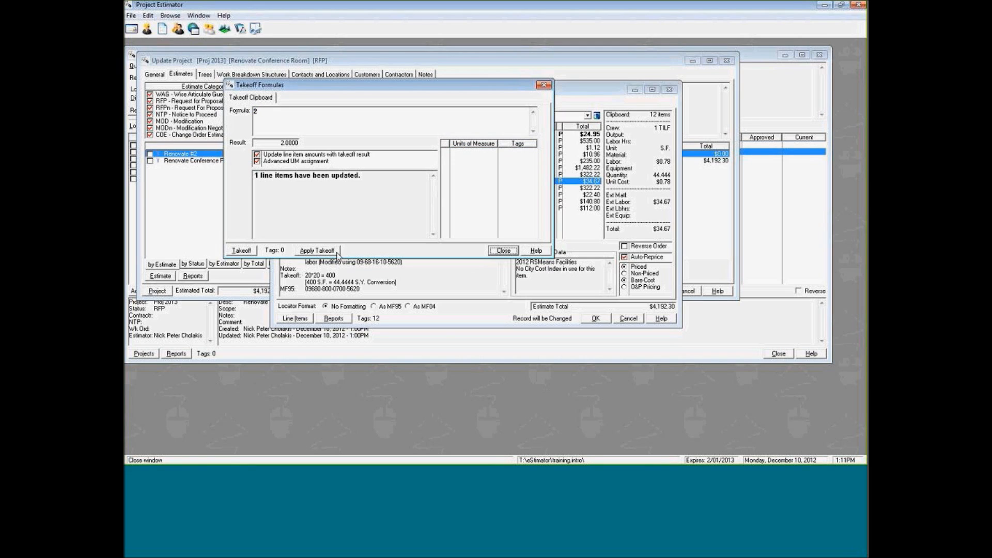
left_click(317, 252)
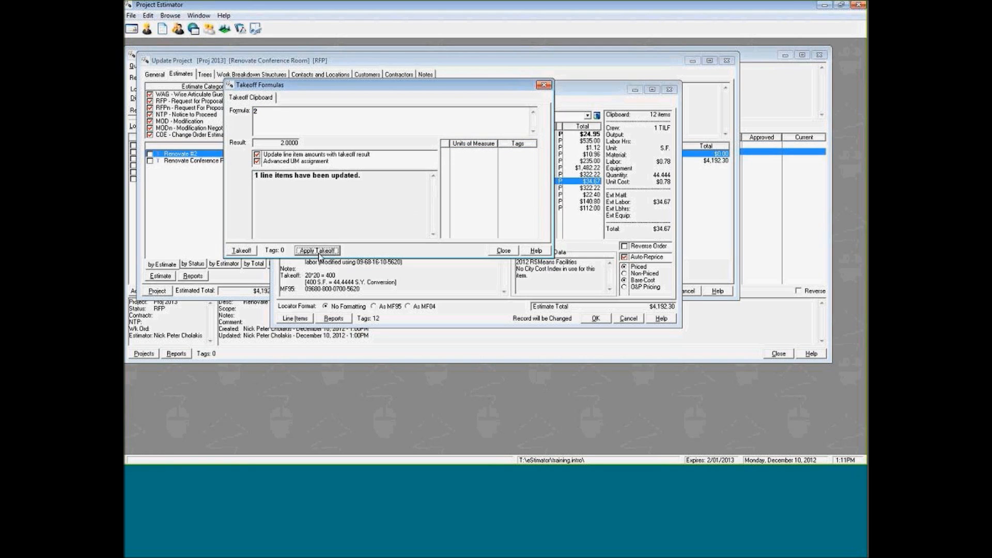
left_click(495, 250)
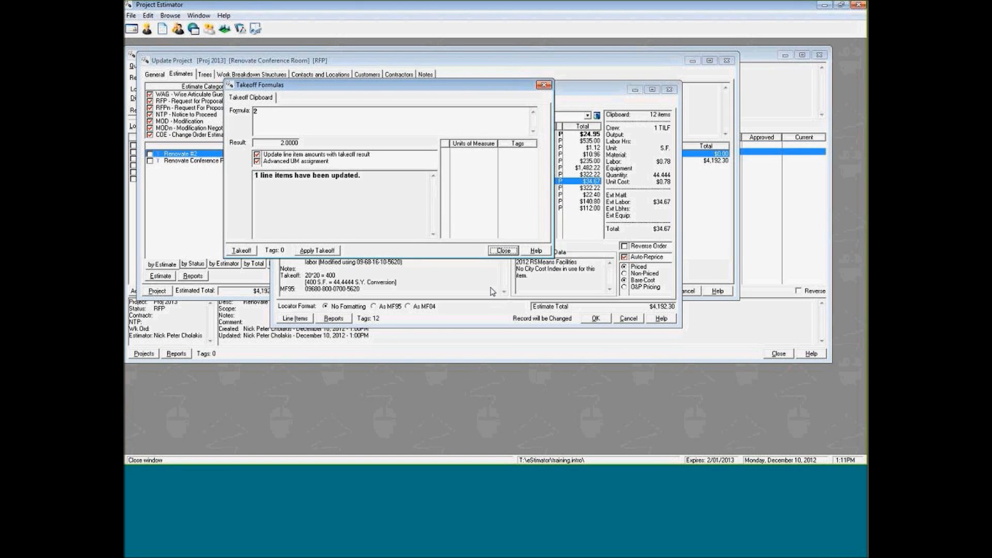
left_click(502, 251)
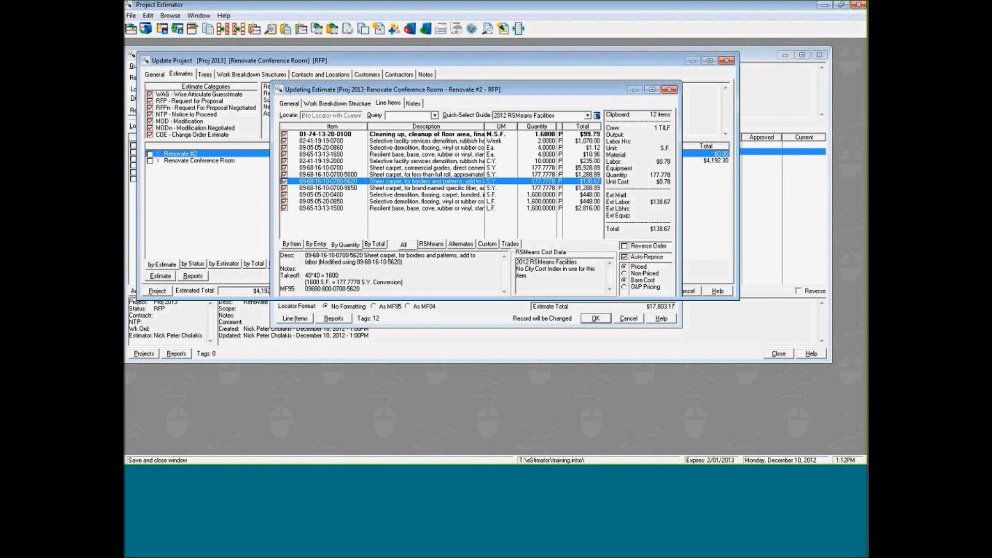
left_click(595, 319)
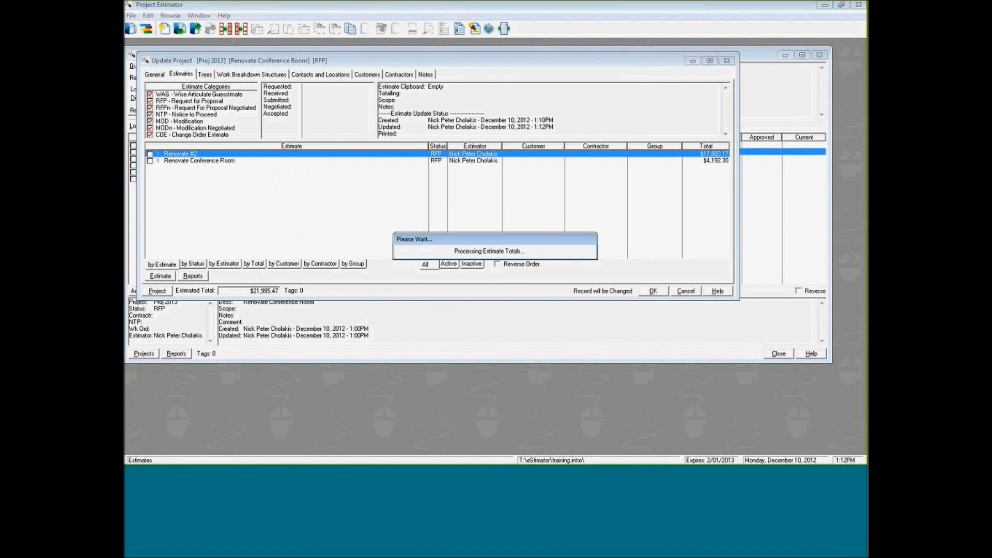